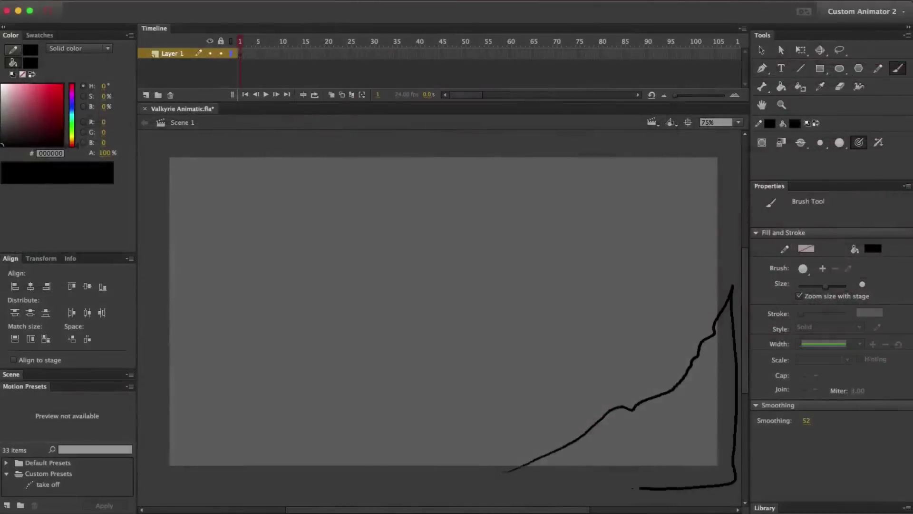
Brush the two sloping foreground cliffs in the lower corners and a ridge line across the valley between them.
left_click_drag(510, 470, 618, 486)
mouse_move(339, 472)
left_mouse_down()
mouse_move(275, 408)
mouse_move(276, 495)
mouse_move(339, 474)
left_mouse_up()
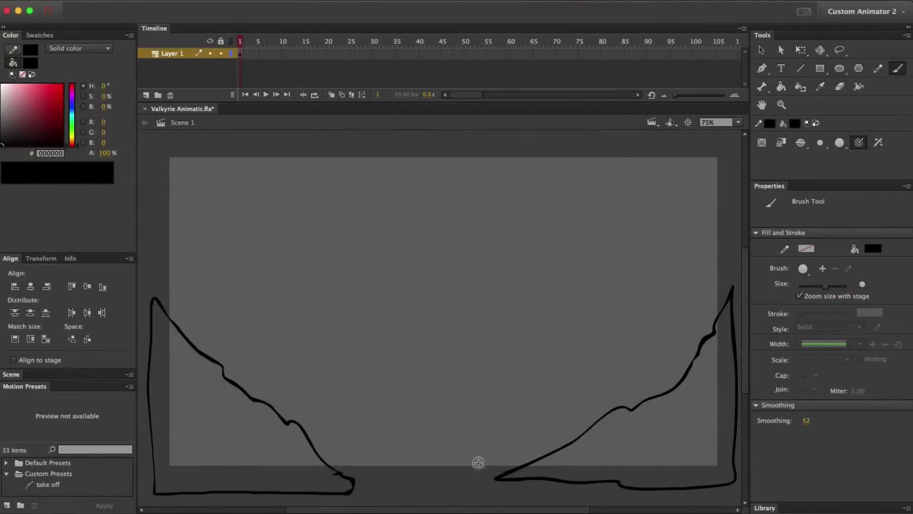
mouse_move(244, 383)
left_mouse_down()
mouse_move(342, 387)
mouse_move(533, 358)
mouse_move(634, 372)
mouse_move(688, 370)
left_mouse_up()
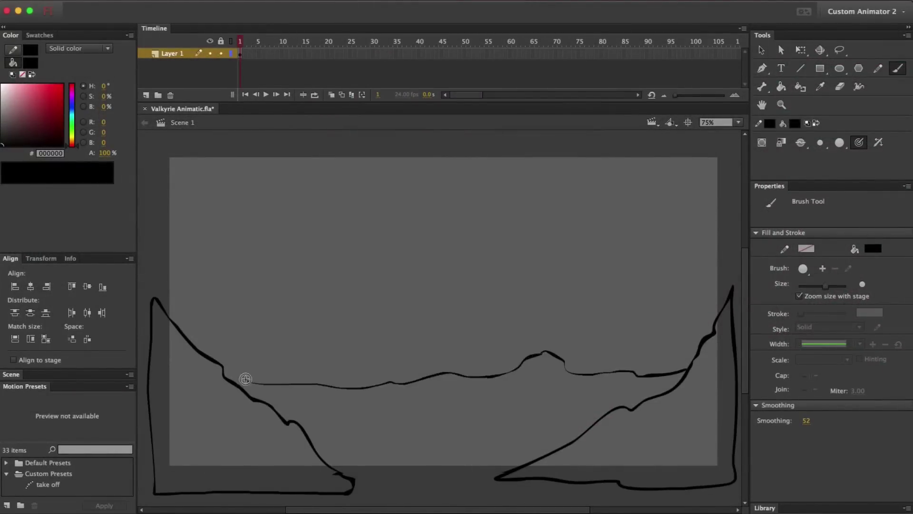
Brush a second ridge line behind the first, with a rocky peak at its left and a low rise at its right.
left_click_drag(341, 352, 721, 321)
key("ctrl+z")
left_click_drag(185, 333, 194, 317)
mouse_move(294, 360)
left_mouse_down()
mouse_move(598, 363)
mouse_move(640, 359)
mouse_move(679, 325)
mouse_move(707, 336)
left_mouse_up()
Brush a distant mountain range with a large flat-topped volcano at the right and a small peak beside it.
left_click_drag(396, 311, 522, 319)
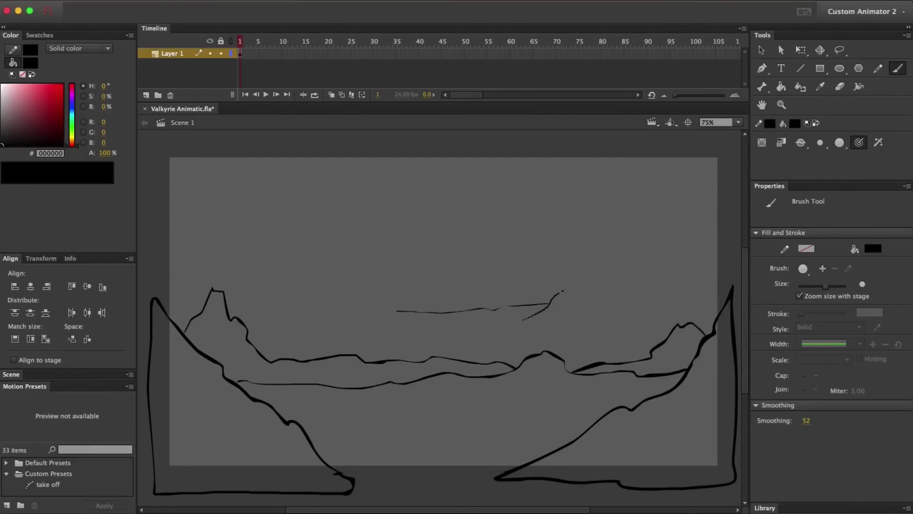
left_click_drag(690, 274, 720, 300)
mouse_move(396, 311)
left_mouse_down()
mouse_move(291, 319)
mouse_move(194, 246)
left_mouse_up()
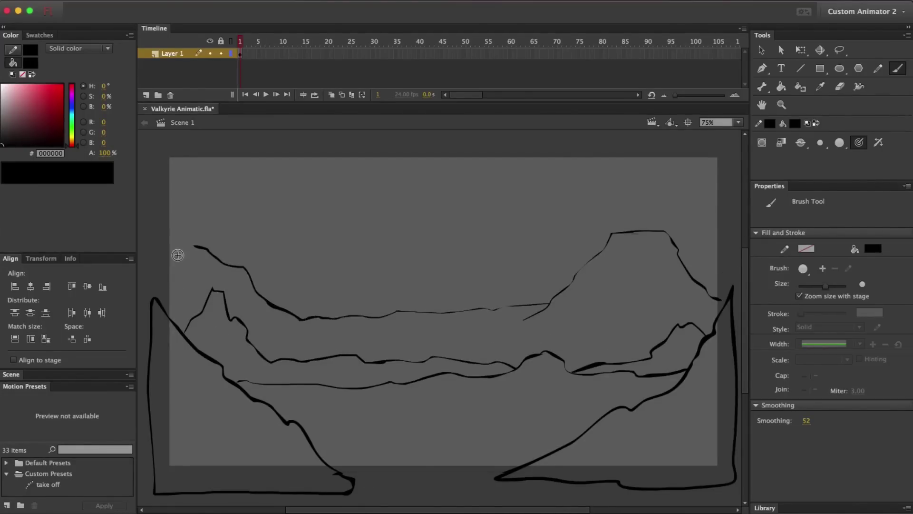
left_click_drag(515, 298, 561, 273)
Select the distant mountain outlines and scale them narrower so the volcano sits near the middle of the stage.
left_click(398, 311, "super")
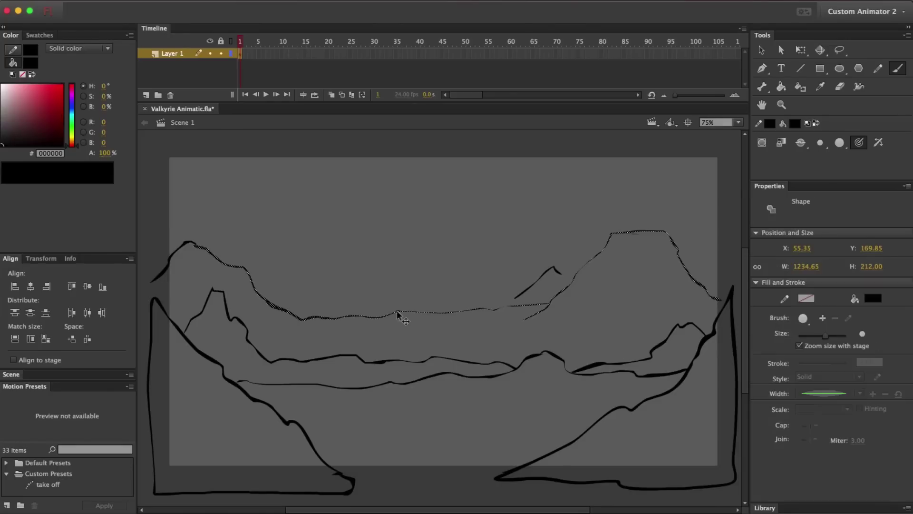
left_click(169, 264, "shift+super")
key("q")
left_click(535, 282, "shift")
left_click_drag(722, 230, 636, 243)
Brush the distant range on to the right edge, adding a second volcano there and a low hill at the left.
mouse_move(632, 276)
left_mouse_down()
mouse_move(642, 296)
mouse_move(544, 280)
mouse_move(652, 309)
mouse_move(721, 297)
left_mouse_up()
left_click(897, 68)
mouse_move(602, 297)
left_mouse_down()
mouse_move(707, 229)
mouse_move(640, 274)
left_mouse_up()
left_click_drag(274, 298, 301, 311)
Brush billowing smoke plumes rising from the distant volcanoes and hills.
left_click_drag(485, 249, 386, 158)
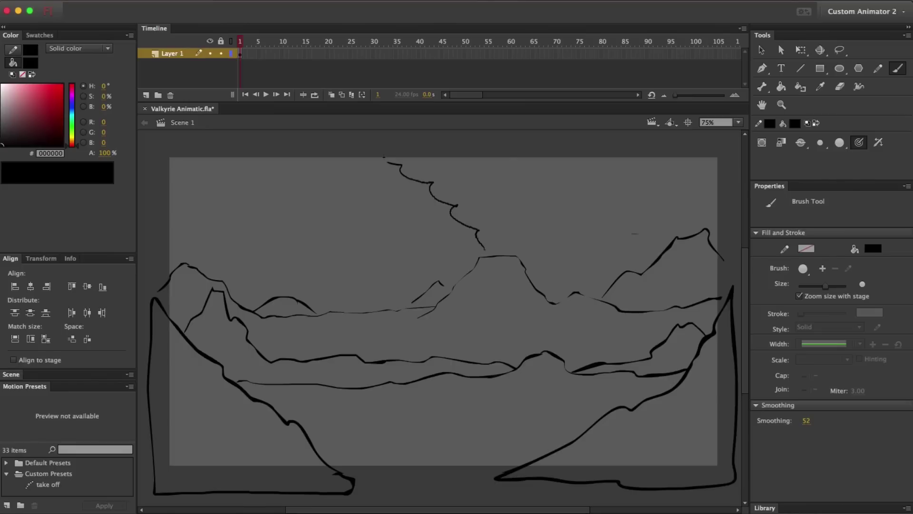
left_click_drag(604, 155, 681, 228)
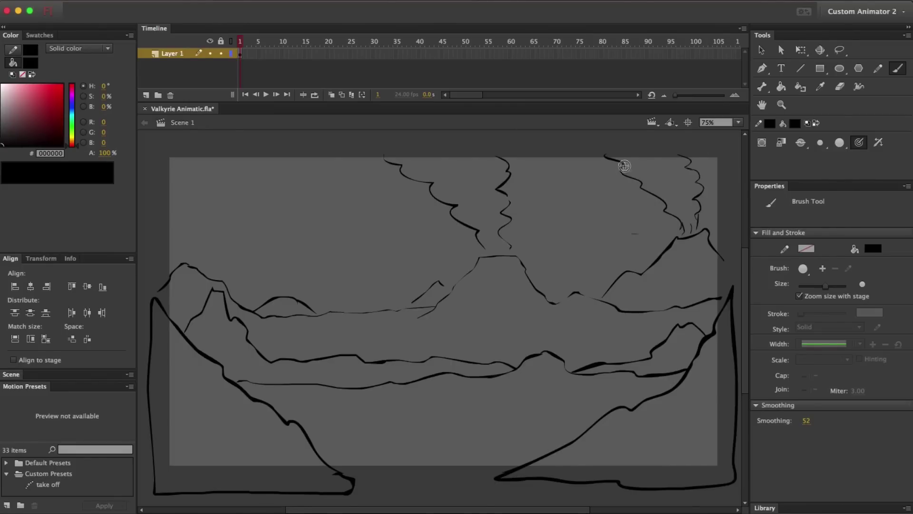
left_click_drag(621, 162, 660, 192)
left_click_drag(268, 269, 279, 292)
left_click_drag(207, 216, 237, 243)
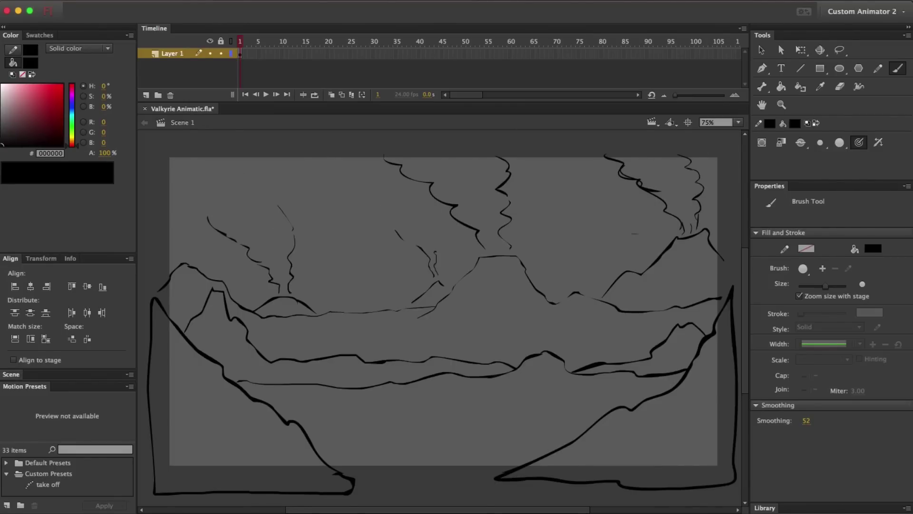
Name the new layer Annotations and draw an unfilled red rectangle around the stage edge.
type("Annotations")
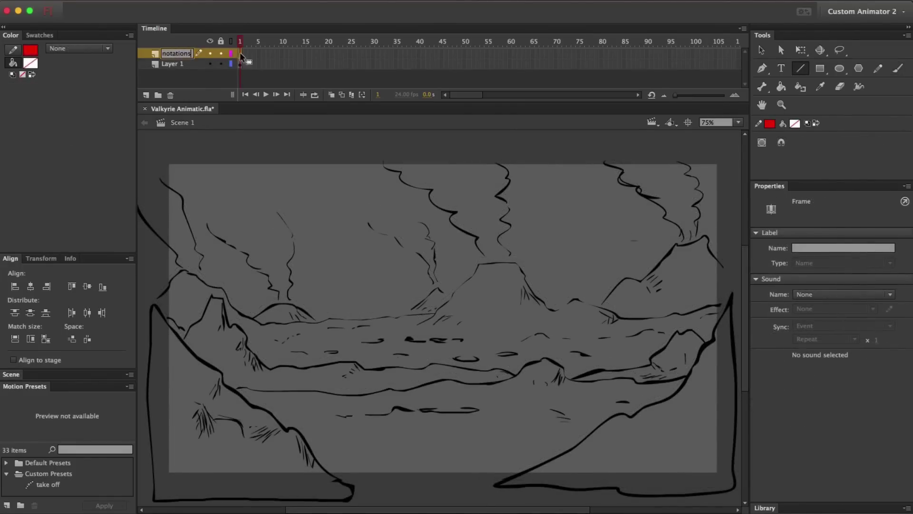
key("Return")
left_click(820, 68)
left_click_drag(170, 164, 718, 472)
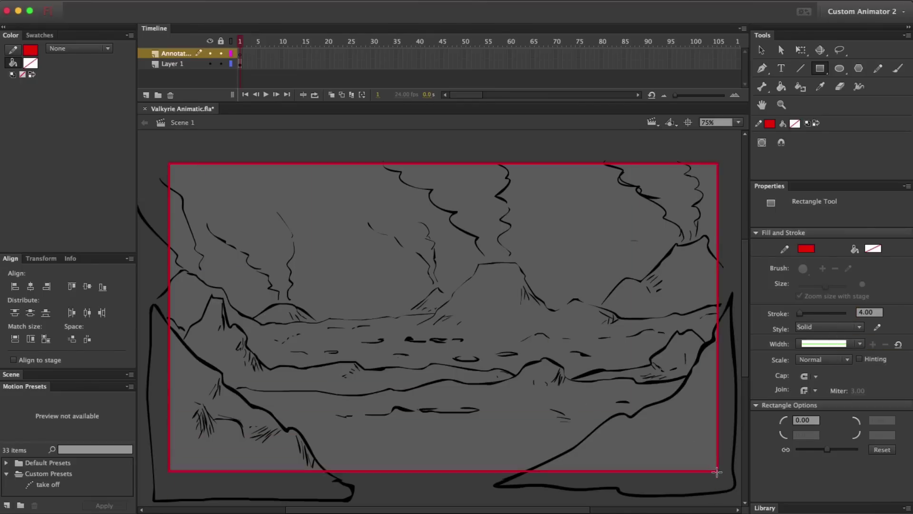
Duplicate the red rectangle in place, shrink the copy inside the original and activate the Line tool.
key("v")
double_click(718, 237)
key("super+c")
key("super+shift+v")
key("q")
mouse_move(718, 164)
left_mouse_down()
mouse_move(598, 231)
mouse_move(717, 163)
left_mouse_up()
left_click(725, 152)
left_click(801, 68)
left_click_drag(240, 203, 170, 163)
key("super+z")
key("super+z")
Draw four red arrows pointing inward from the outer rectangle's corners to the inner frame.
left_click_drag(717, 163, 657, 198)
left_click_drag(170, 164, 232, 203)
left_click_drag(169, 470, 232, 439)
left_click_drag(717, 472, 654, 436)
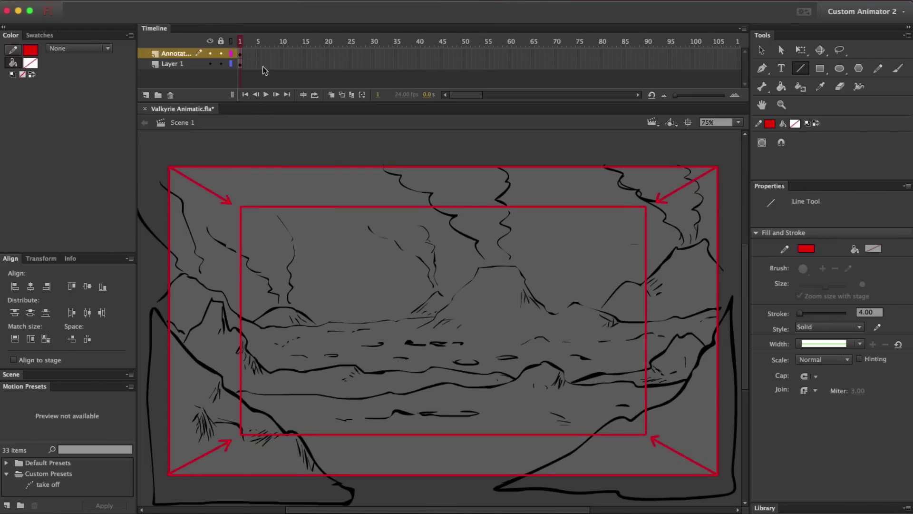
Insert blank keyframes at frame 2 on both layers and set the fill color to black.
left_click_drag(245, 64, 244, 52)
right_click(243, 55)
left_click(278, 136)
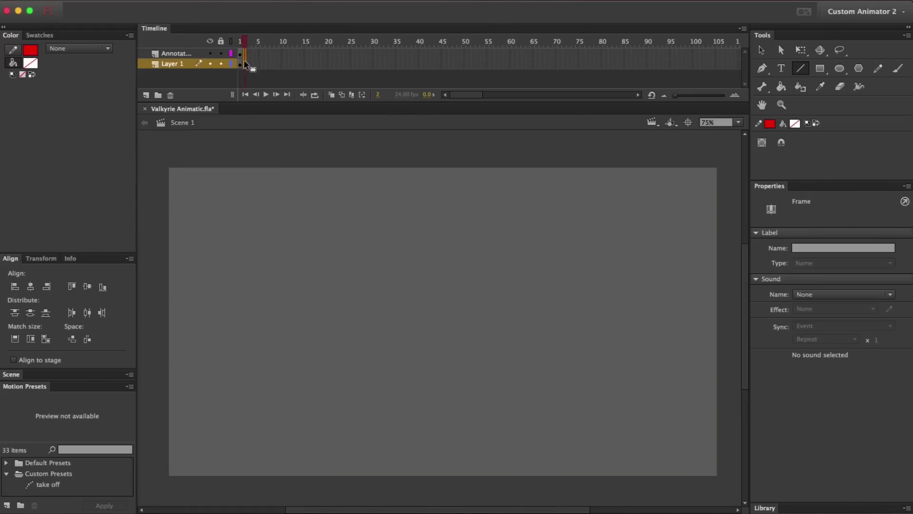
left_click(794, 123)
left_click(626, 159)
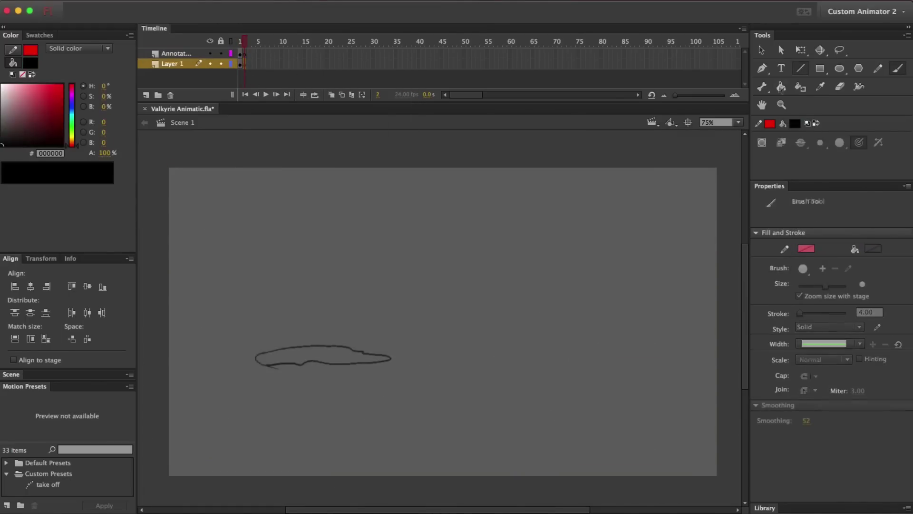
On Layer 1's frame 2, brush a crater, a horizon line, a central peak and a large mountain at the right.
left_click_drag(274, 366, 239, 360)
left_click_drag(169, 309, 590, 307)
mouse_move(475, 297)
left_mouse_down()
mouse_move(693, 157)
mouse_move(725, 204)
left_mouse_up()
left_click_drag(590, 309, 726, 301)
left_click_drag(388, 270, 476, 288)
left_click_drag(413, 247, 350, 289)
left_click_drag(381, 292, 155, 315)
Brush a smoking volcano at the left end of the horizon and add rim strokes around the crater.
left_click_drag(220, 249, 191, 302)
left_click_drag(227, 253, 243, 305)
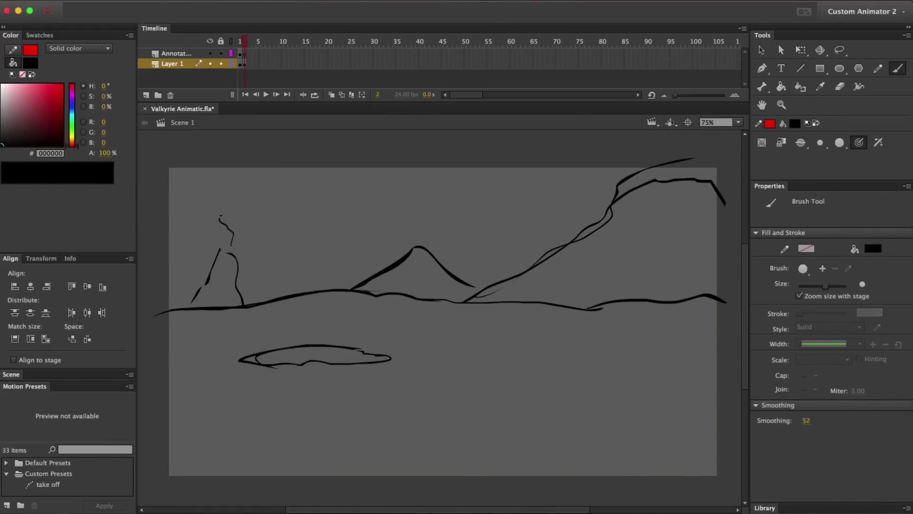
left_click_drag(174, 175, 233, 245)
left_click_drag(170, 209, 215, 232)
left_click_drag(267, 354, 215, 371)
left_click_drag(386, 350, 414, 365)
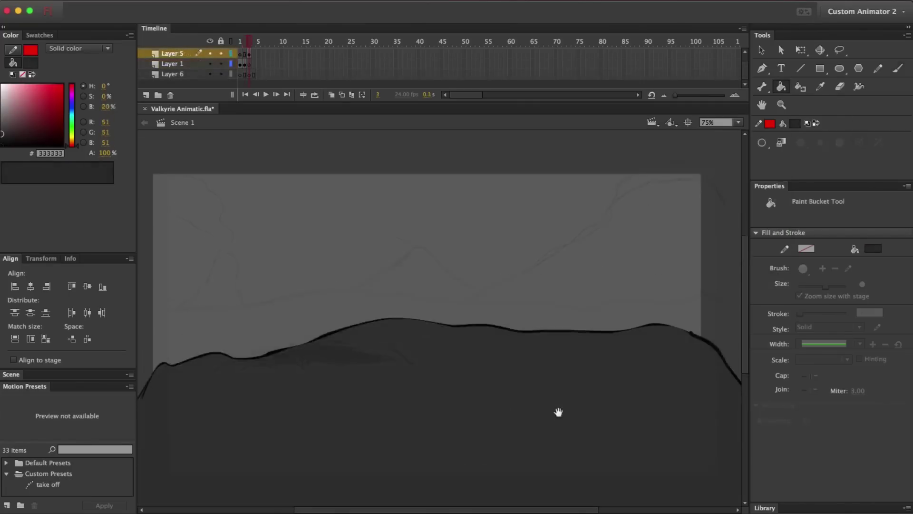
Fill the foreground hill on Layer 5's frame 3 with grey 4C4B4B.
left_click(643, 393)
left_click(3, 127)
left_click(716, 176)
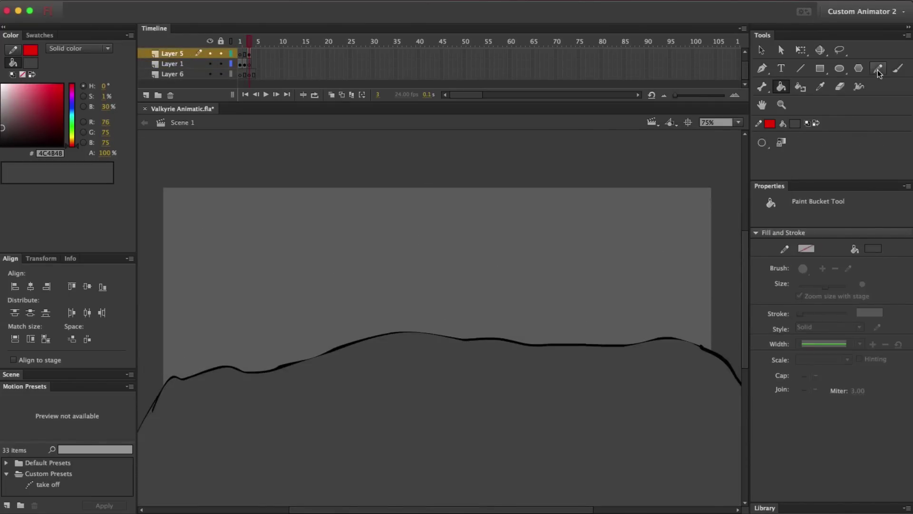
On Layer 6's frame 3, brush grey background rock and smoke lines behind both ends of the hill.
left_click(897, 69)
left_click(249, 74)
left_click_drag(218, 359, 164, 209)
left_click_drag(190, 366, 150, 333)
left_click_drag(637, 337, 692, 279)
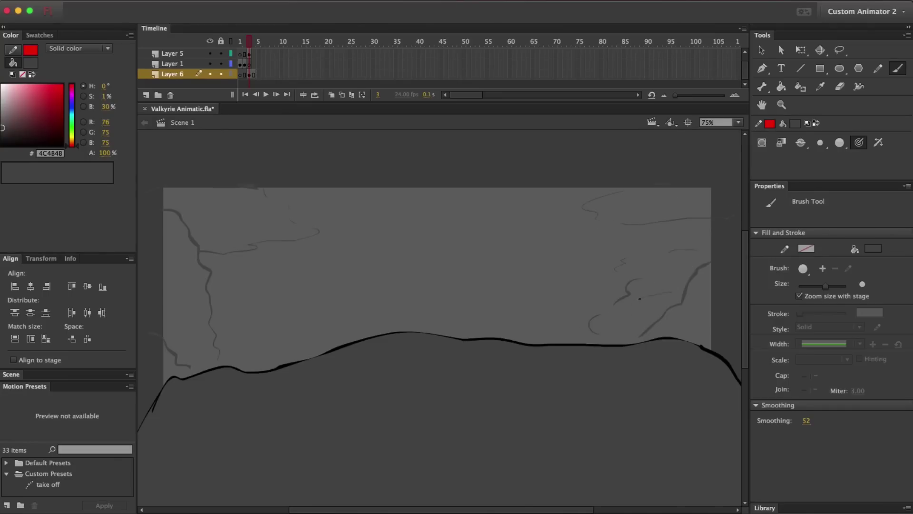
mouse_move(642, 322)
left_mouse_down()
mouse_move(677, 335)
mouse_move(713, 319)
left_mouse_up()
Brush the character's glaring face in black behind the hill on Layer 1 and pencil a red upward arrow beside the character.
left_click(250, 65)
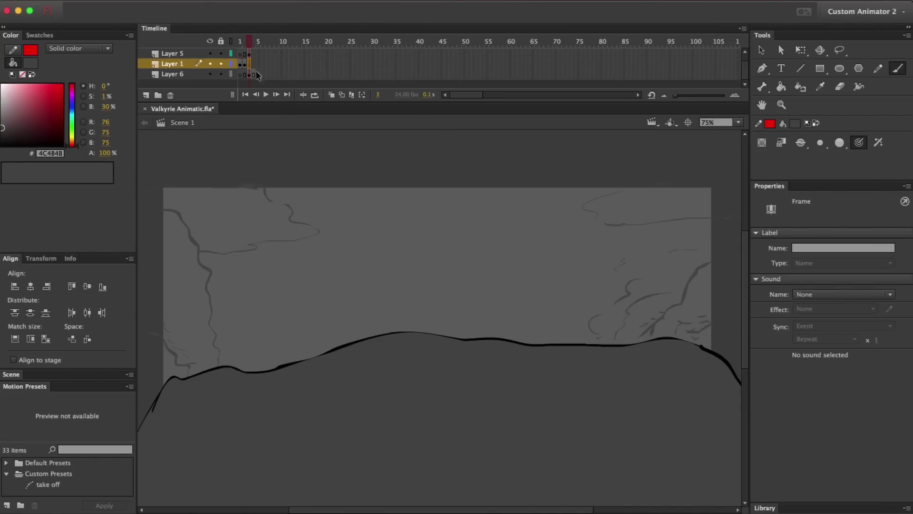
left_click(250, 74)
left_click(250, 64)
left_click(794, 123)
left_click(670, 167)
key("F6")
mouse_move(411, 341)
left_mouse_down()
mouse_move(406, 292)
mouse_move(489, 338)
left_mouse_up()
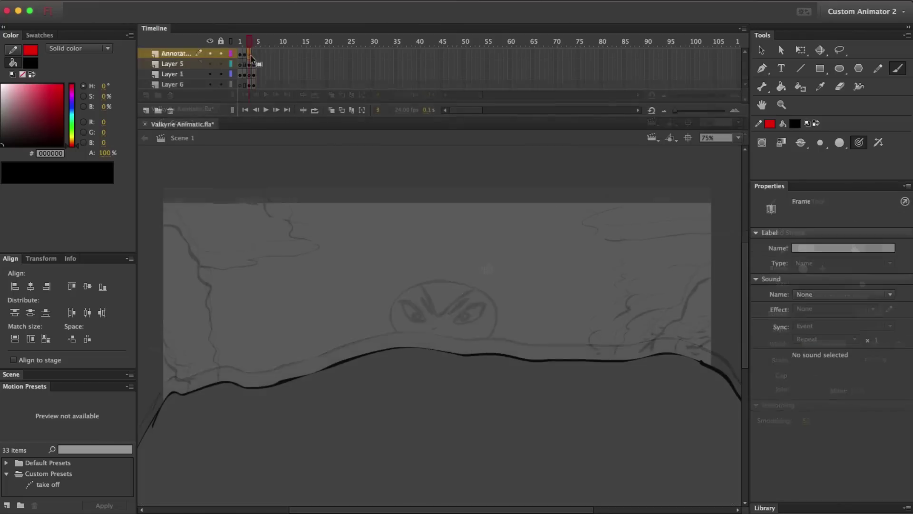
left_click(877, 70)
left_click_drag(360, 289, 360, 296)
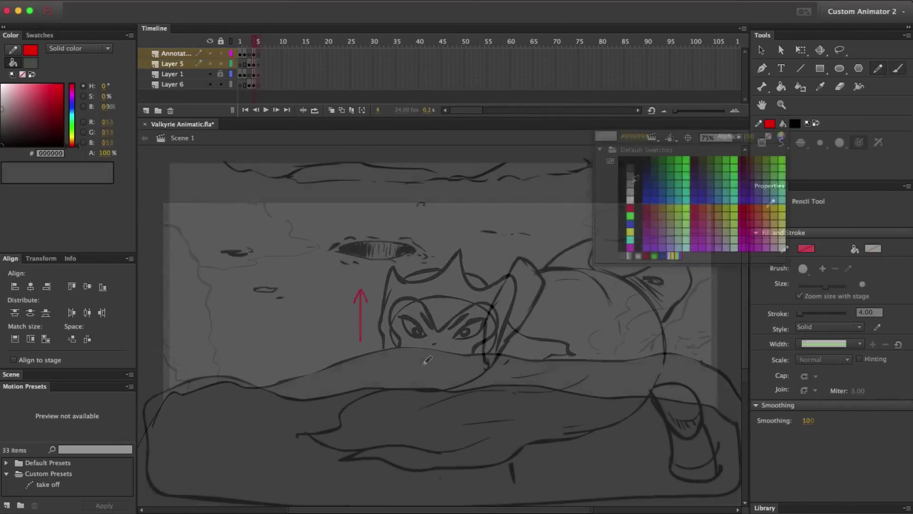
Fill the helmet, hair and arm of the figure in frame 5 with grey 999999.
left_click(571, 357)
left_click(573, 259)
left_click(649, 292)
left_click(675, 404)
left_click(692, 450)
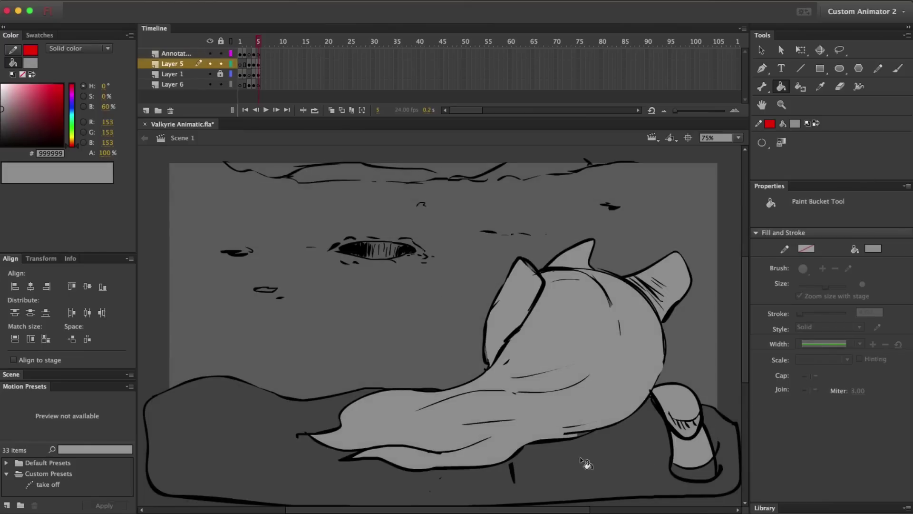
Brush a grey outline for the figure's lower body beneath the hair and fill it with 999999.
key("b")
mouse_move(510, 458)
left_mouse_down()
mouse_move(512, 467)
mouse_move(672, 464)
left_mouse_up()
key("k")
left_click(573, 459)
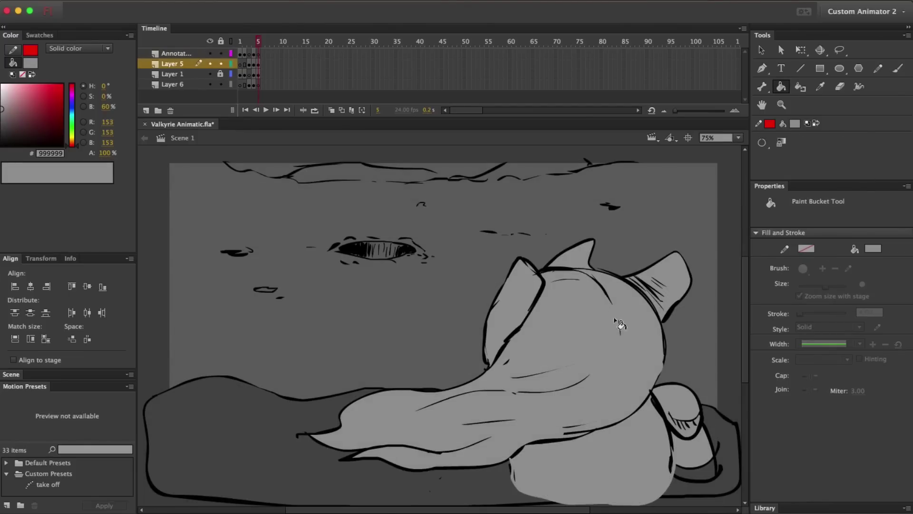
Brush black outlines along the figure's head, hair and lower body, and add a leg beneath the hair.
left_click(796, 125)
left_click(897, 68)
left_click_drag(663, 329, 626, 416)
left_click_drag(491, 364, 528, 336)
left_click_drag(510, 459, 518, 498)
mouse_move(470, 470)
left_mouse_down()
mouse_move(508, 467)
mouse_move(470, 503)
mouse_move(515, 503)
left_mouse_up()
Sample the figure's grey and fill the newly outlined leg with it.
key("i")
left_click(690, 404)
key("b")
key("k")
left_click(499, 493)
key("v")
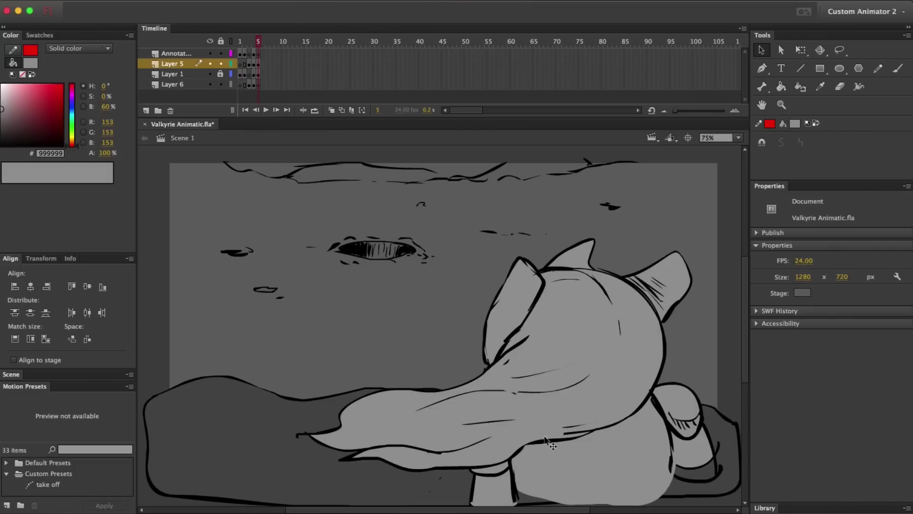
Set the fill color to red FF0000 and brush the lettering "*Rumble*" above the crater on the Annotations layer's frame 5.
left_click(795, 124)
left_click(599, 209)
left_click(897, 68)
mouse_move(284, 208)
left_mouse_down()
mouse_move(288, 223)
mouse_move(311, 222)
left_mouse_up()
key("super+z")
left_click(257, 53)
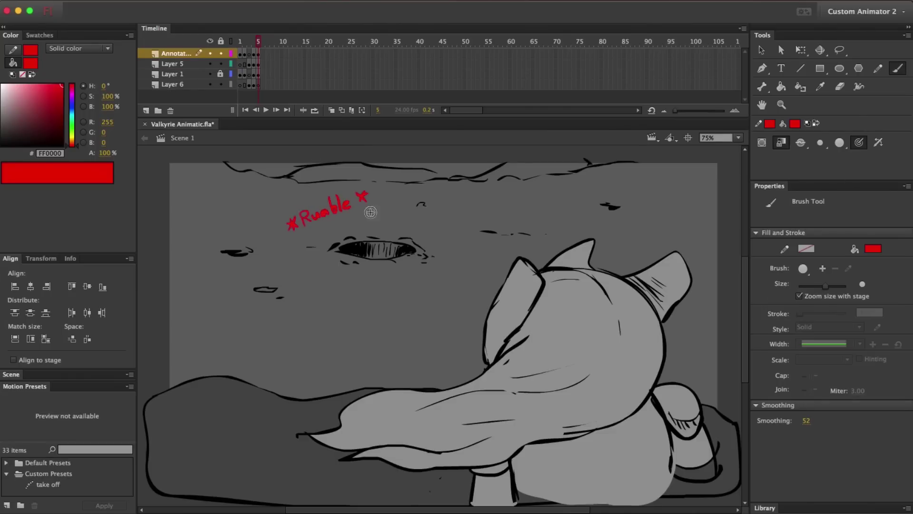
Brush red shake lines around the crater.
left_click_drag(373, 213, 378, 198)
left_click_drag(469, 225, 476, 224)
left_click_drag(456, 246, 474, 244)
left_click_drag(317, 231, 320, 232)
left_click_drag(289, 241, 301, 244)
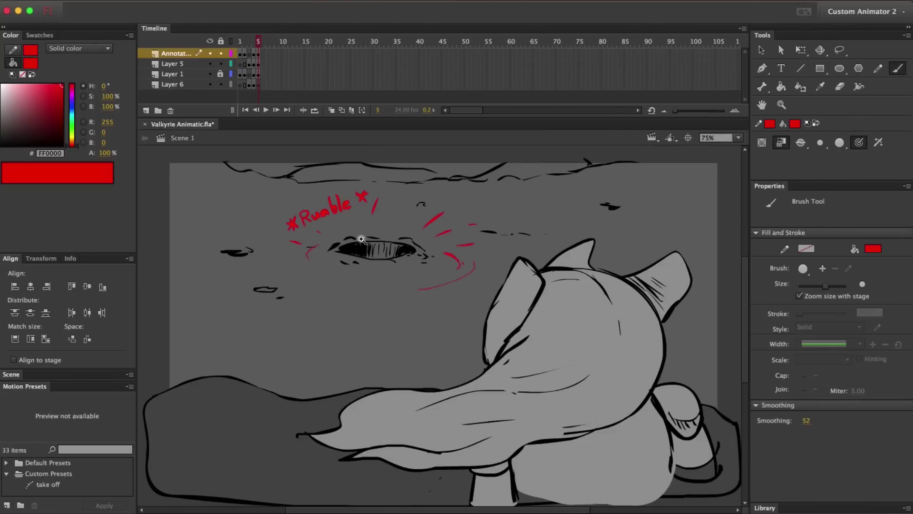
Copy the hill on Layer 5 and the background lines on Layer 6 from frame 4 to frame 6.
key("z")
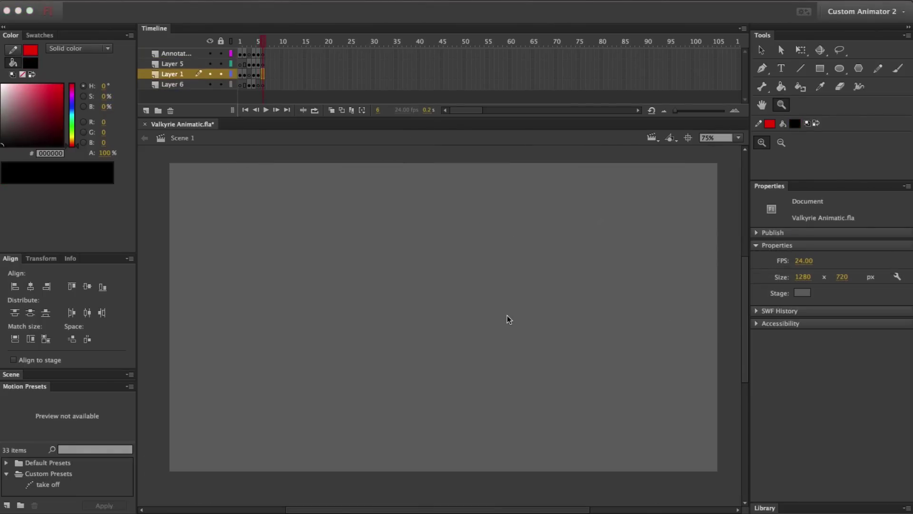
left_click(255, 42)
left_click(256, 64)
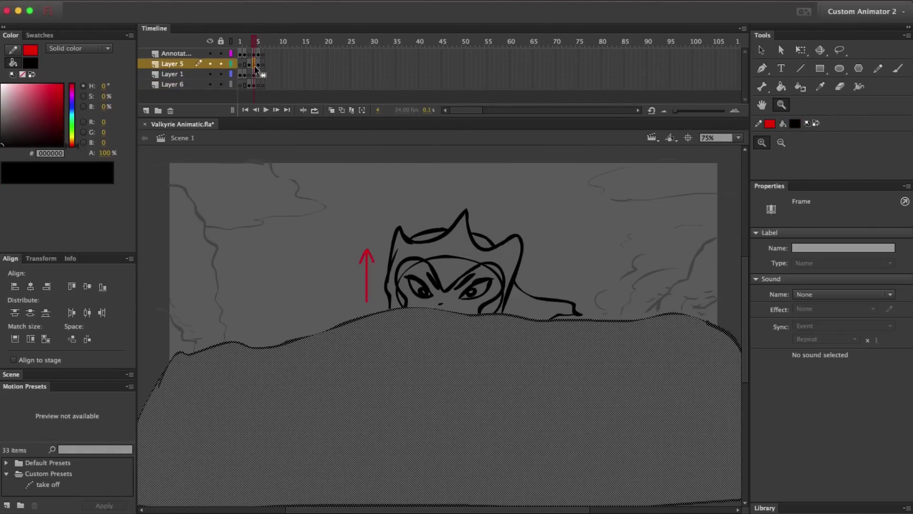
left_click_drag(255, 62, 263, 65)
left_click(254, 85)
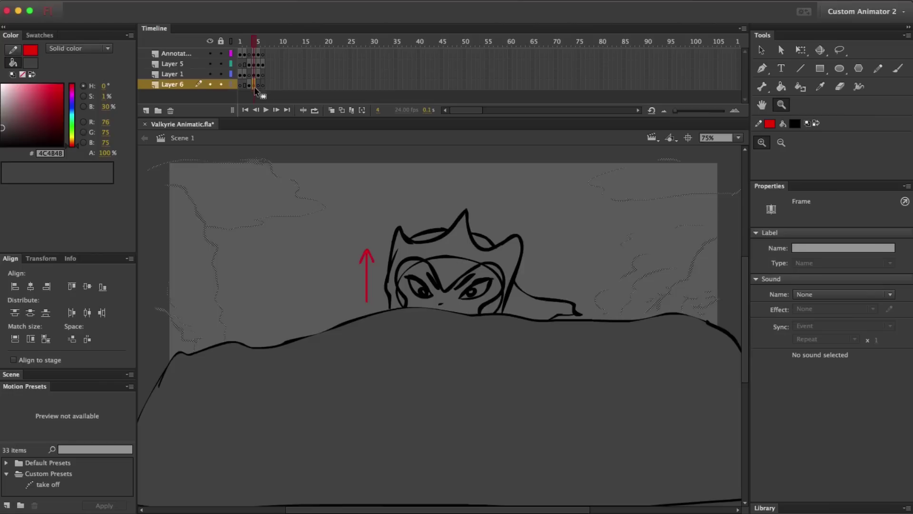
left_click(263, 84)
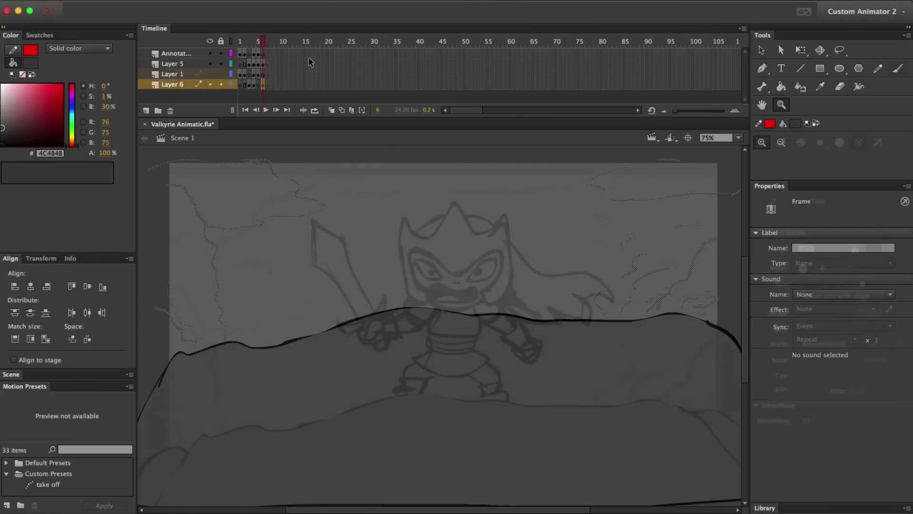
Brush a black line down the inside of the character's sword blade on Layer 1's frame 7.
key("super+z")
key("b")
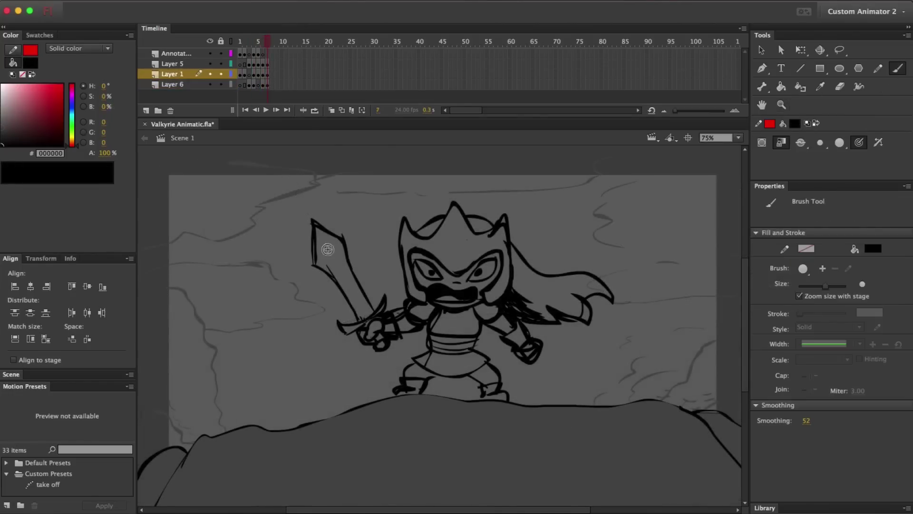
left_click_drag(323, 237, 362, 308)
Insert a blank keyframe at frame 7 of the Annotations layer and pencil a curved red arrow up to the sword hand.
key("y")
left_click(267, 53)
key("F7")
left_click_drag(267, 47, 267, 45)
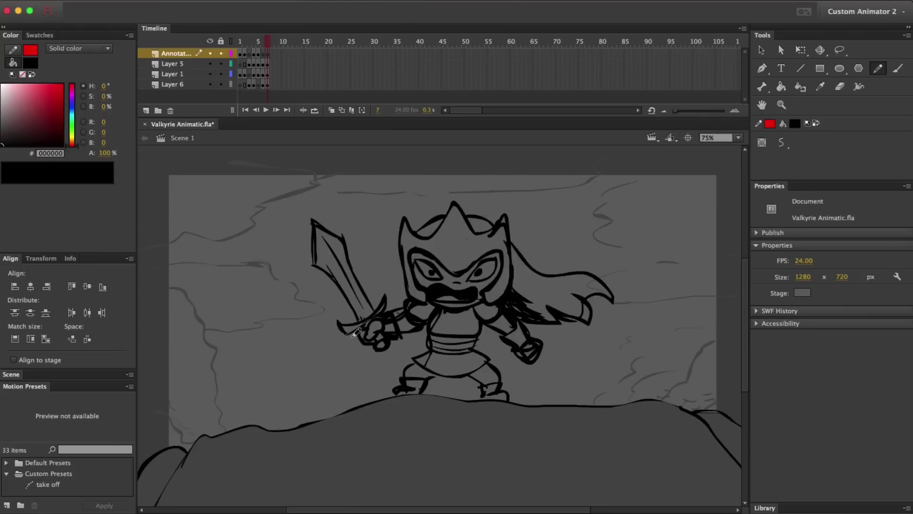
left_click_drag(351, 396, 368, 353)
key("super+z")
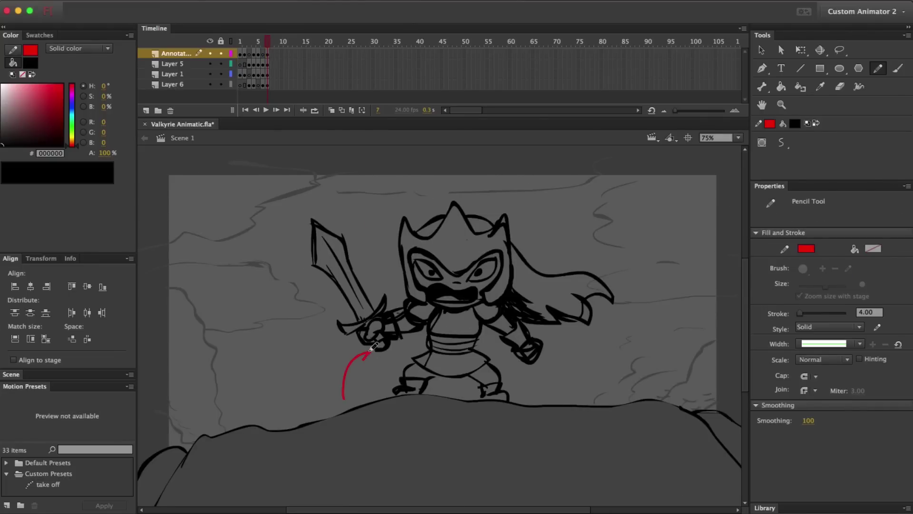
Draw an unfilled red rectangle from the stage's upper-left corner across the character.
left_click(820, 68)
left_click_drag(422, 214, 410, 191)
left_click(873, 248)
left_click(848, 238)
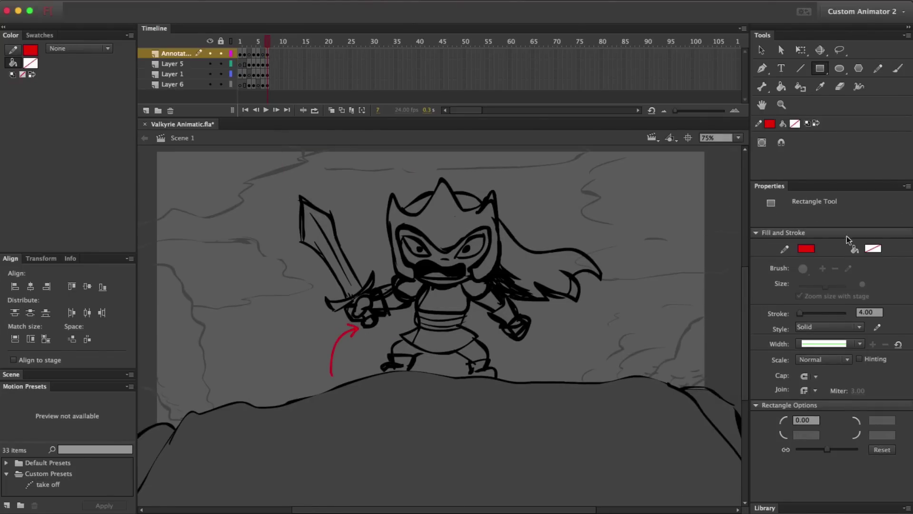
left_click_drag(157, 152, 509, 372)
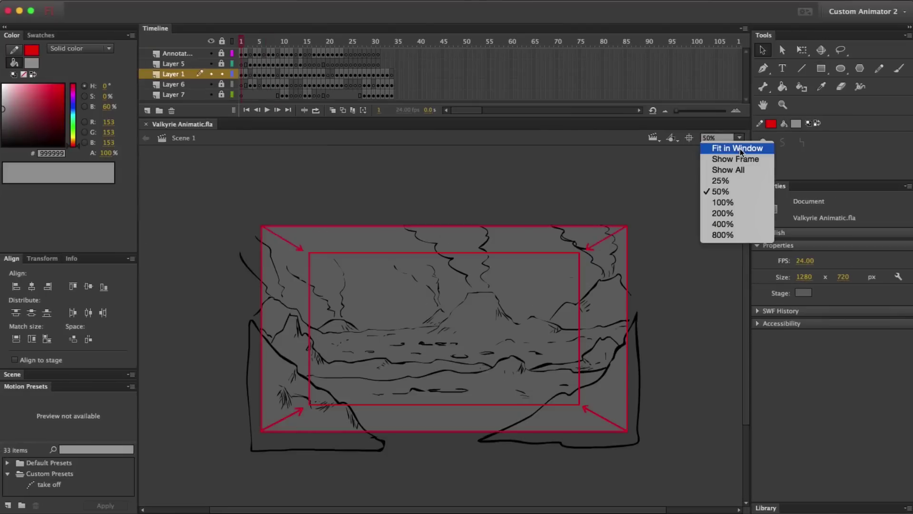
Fit the stage to the window.
left_click(791, 147)
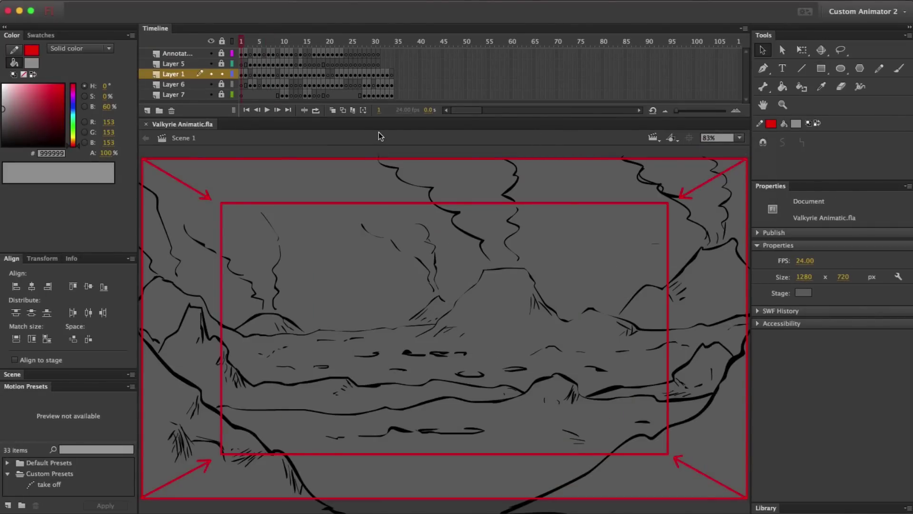
Step through the animatic from frame 1 to frame 34 to review every drawing, and return to frame 1.
key("period")
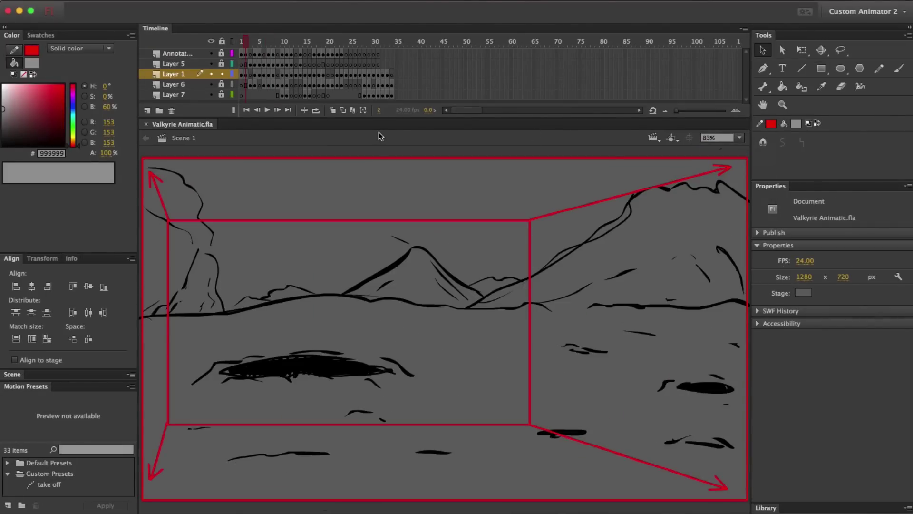
key("period")
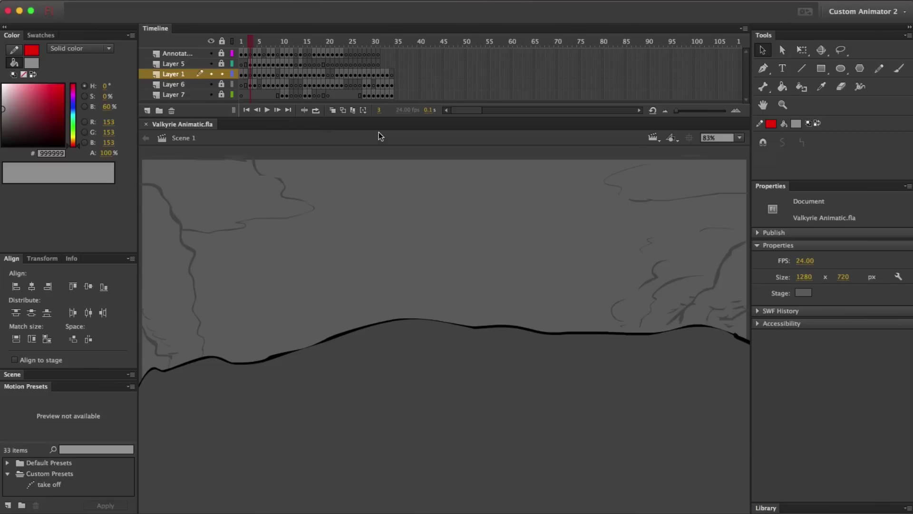
key("period")
key("period")
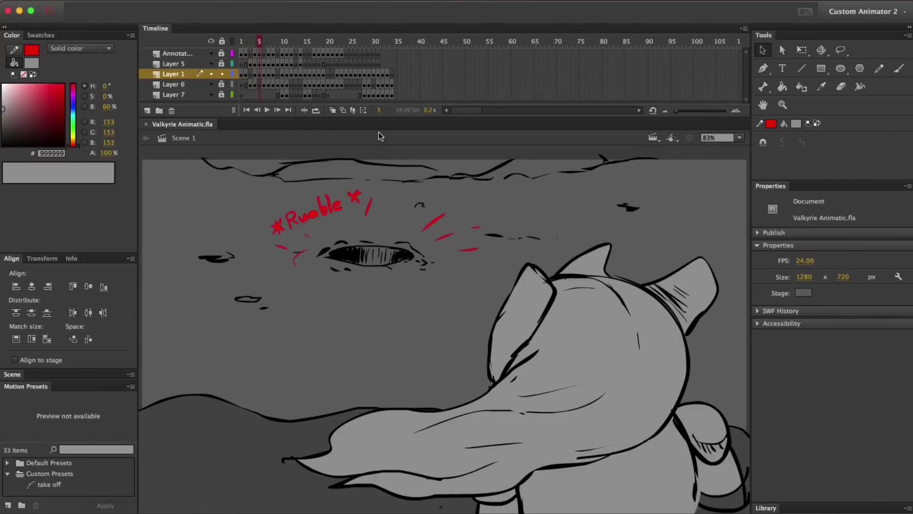
key("period")
key("period")
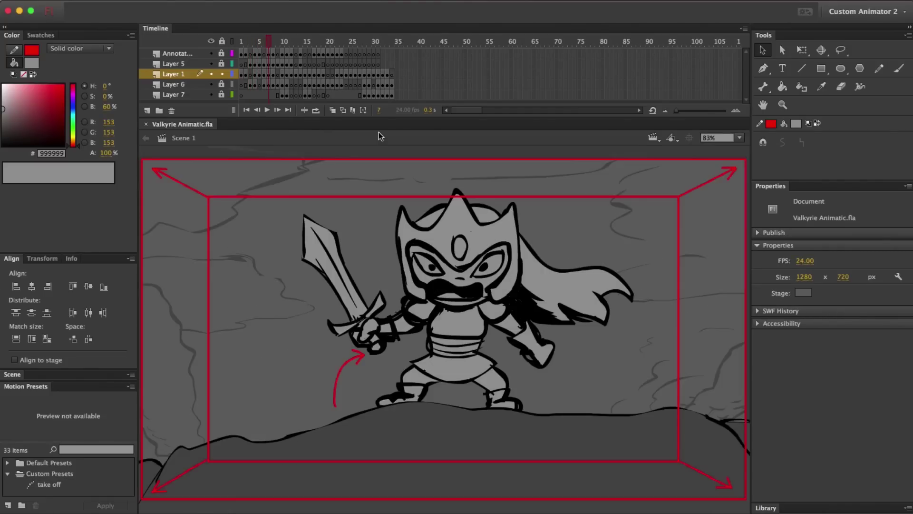
key("period")
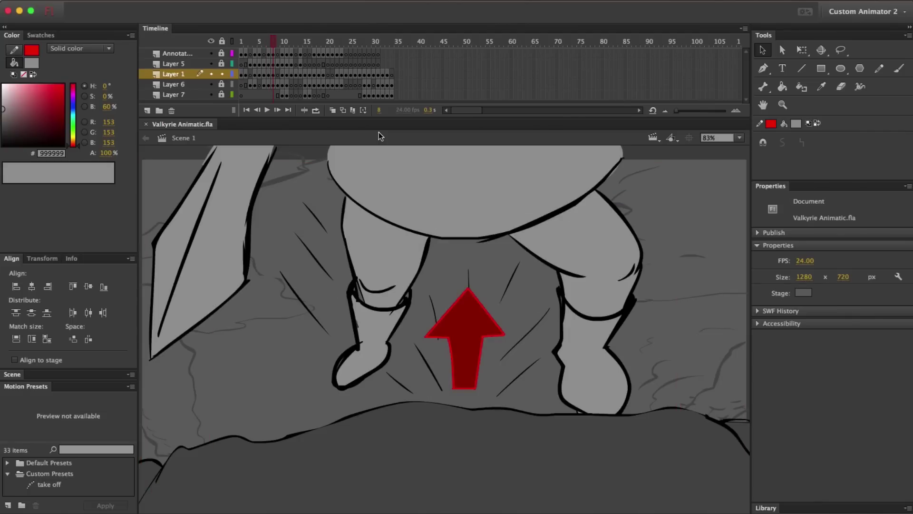
key("period")
key("period")
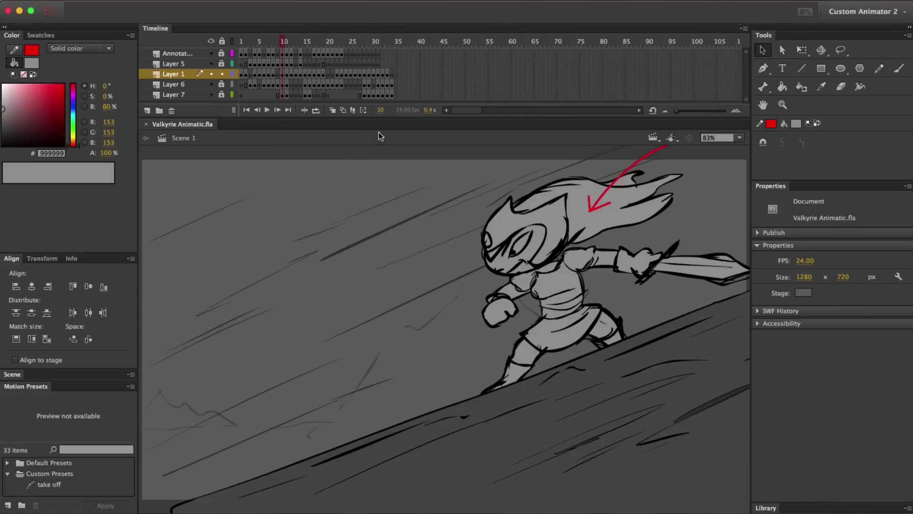
key("period")
key("period")
key("period")
key("period")
key("period")
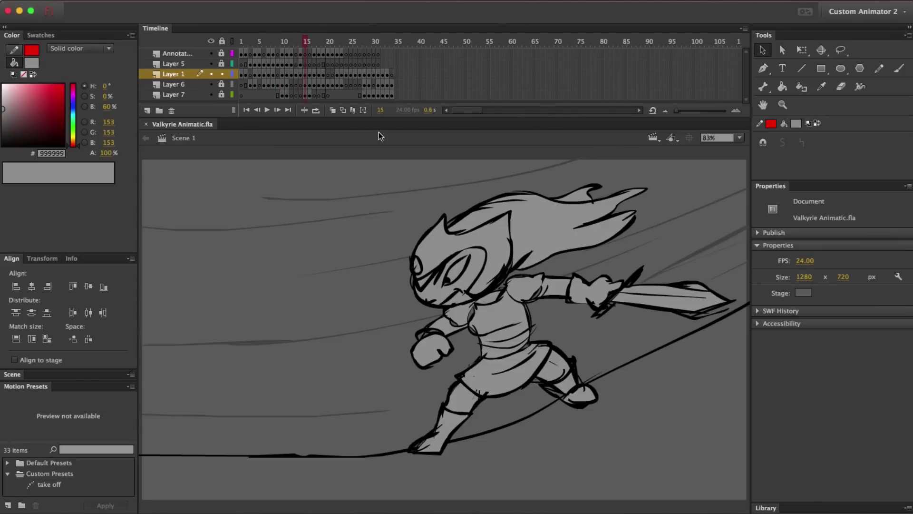
key("period")
key("period")
key("period")
key("period")
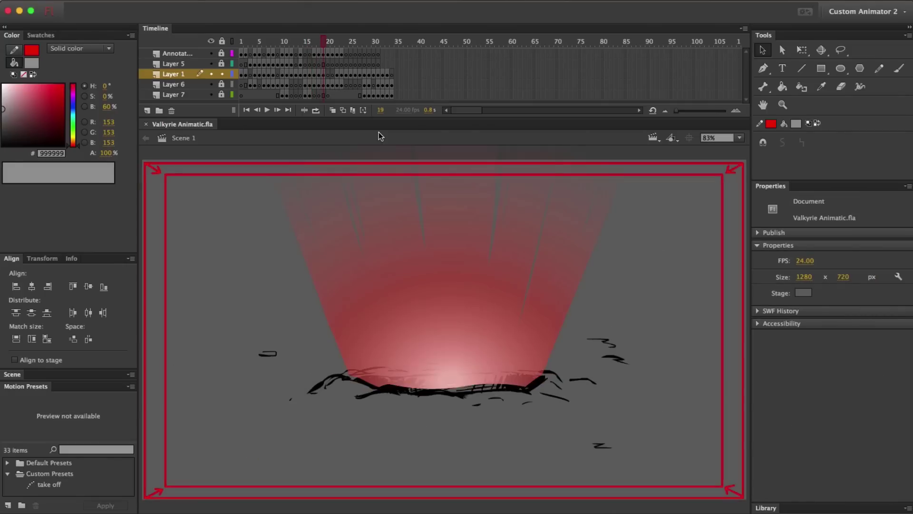
key("period")
key("period")
key("period")
key("period")
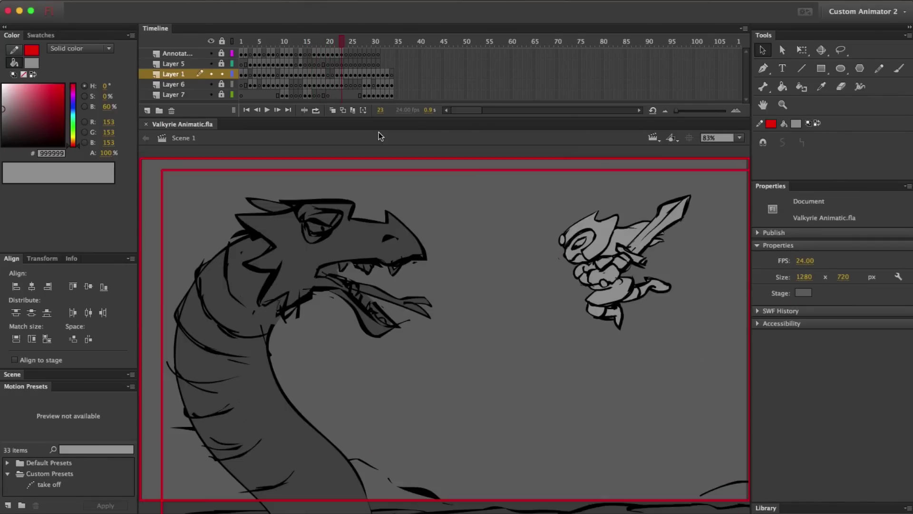
key("period")
key("period")
key("period")
key("period")
key("period")
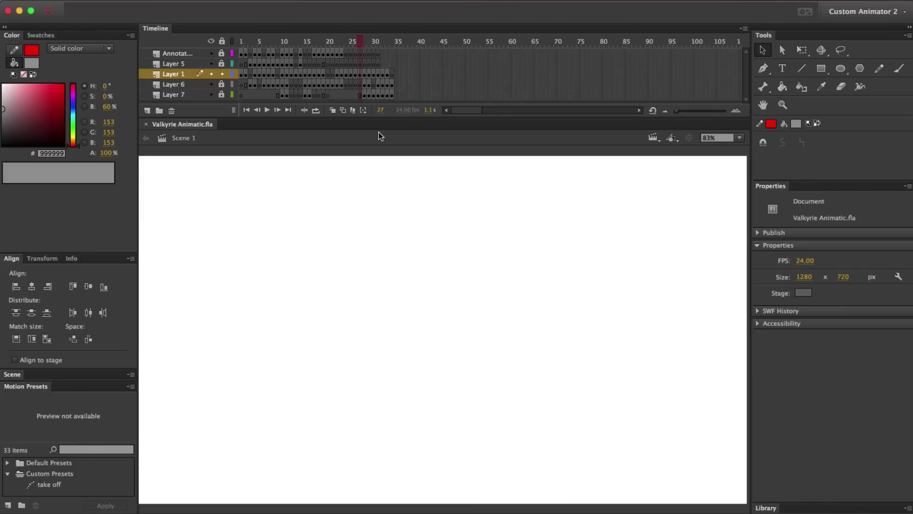
key("period")
key("period")
key("period")
key("period")
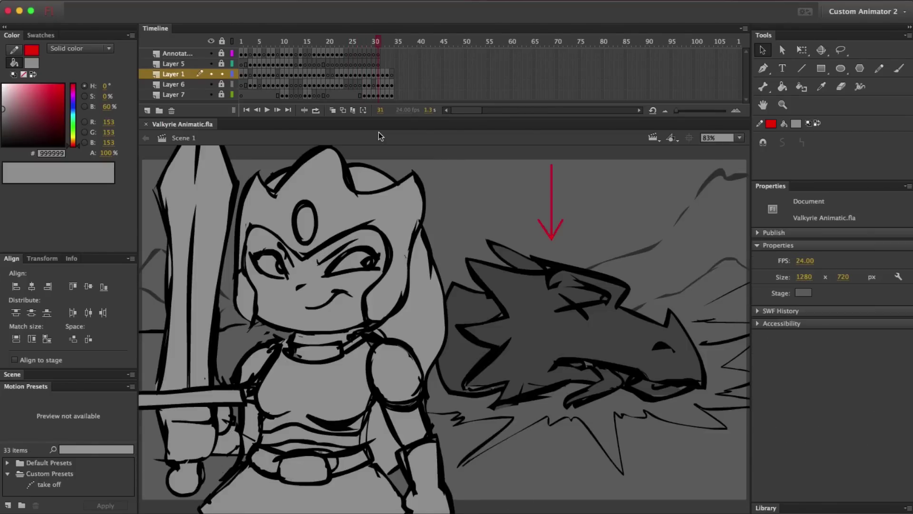
key("period")
key("period")
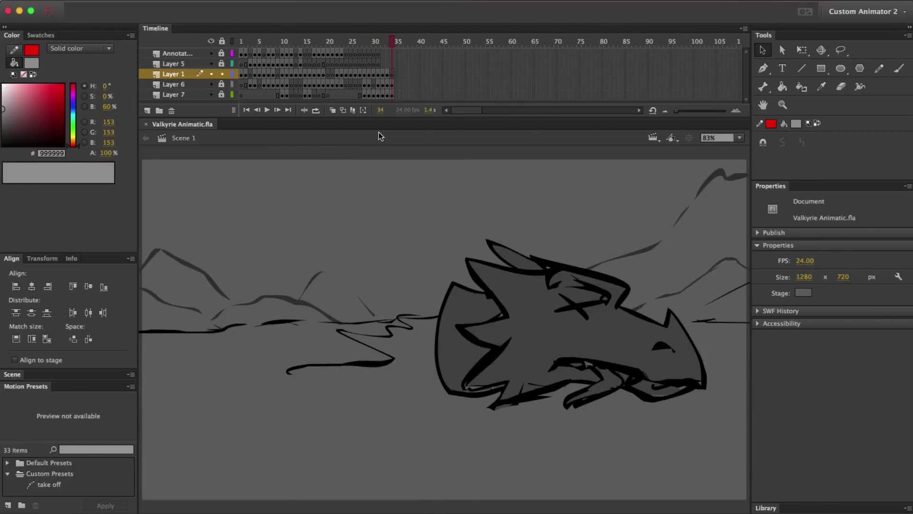
left_click_drag(396, 43, 240, 45)
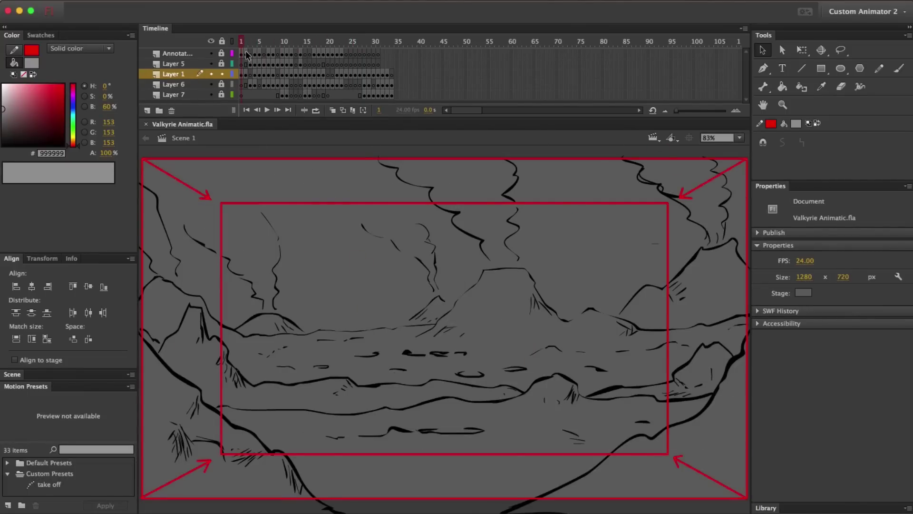
Shift frames 2 to 34 of all layers together so the second drawing starts at frame 28.
left_click(247, 54)
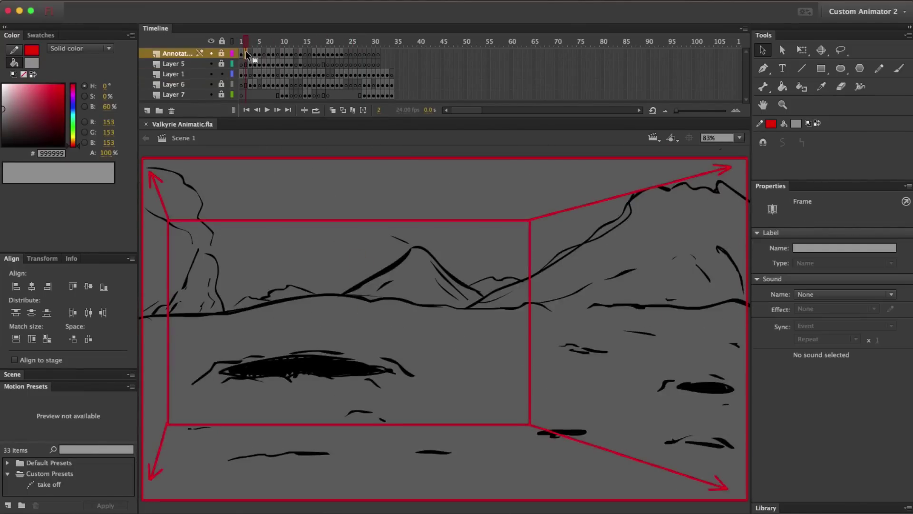
left_click(394, 95, "shift")
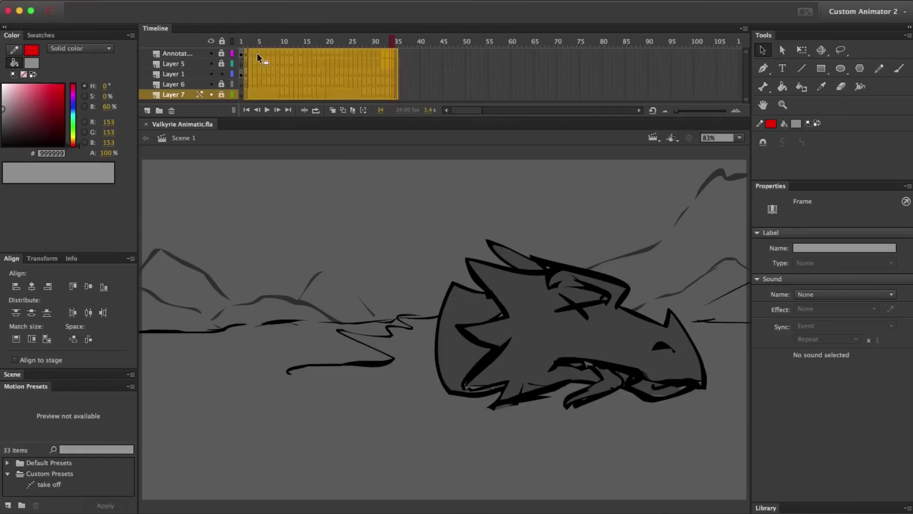
mouse_move(256, 53)
left_mouse_down()
mouse_move(369, 52)
mouse_move(265, 42)
mouse_move(365, 41)
left_mouse_up()
Extend the next holds across all layers so the third drawing starts at frame 47 and the fourth at frame 80.
left_click(369, 53)
right_click(475, 72)
left_click(505, 241)
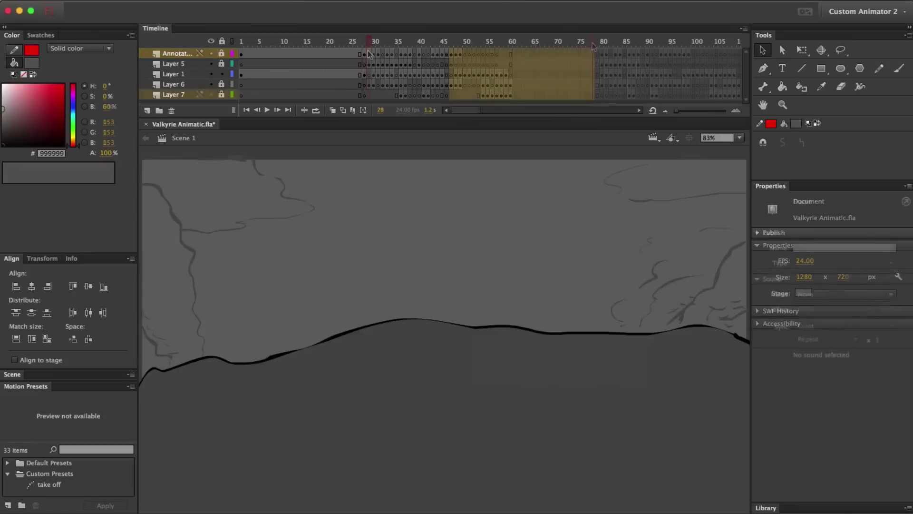
left_click_drag(599, 42, 590, 42)
left_click_drag(590, 43, 439, 51)
left_click_drag(439, 51, 532, 74)
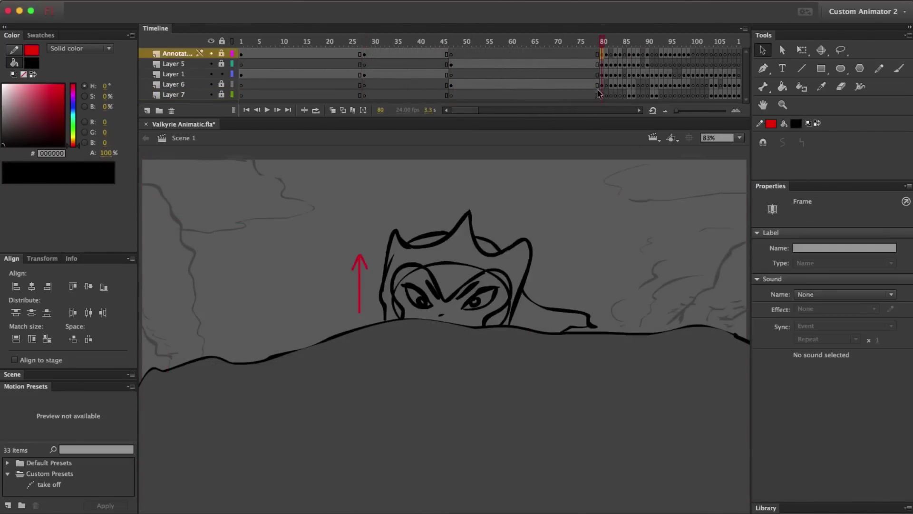
Keep shifting the remaining frames later across all layers so each following drawing holds on screen longer.
left_click_drag(534, 42, 561, 70)
scroll(561, 70, "right", 5)
scroll(562, 70, "left", 5)
left_click_drag(509, 53, 675, 95)
left_click_drag(515, 52, 575, 52)
left_click_drag(569, 42, 648, 68)
left_click(575, 53)
left_click(700, 93, "shift")
scroll(598, 70, "right", 3)
left_click_drag(454, 44, 514, 64)
key("Return")
left_click(488, 54)
left_click(606, 95, "shift")
right_click(558, 63)
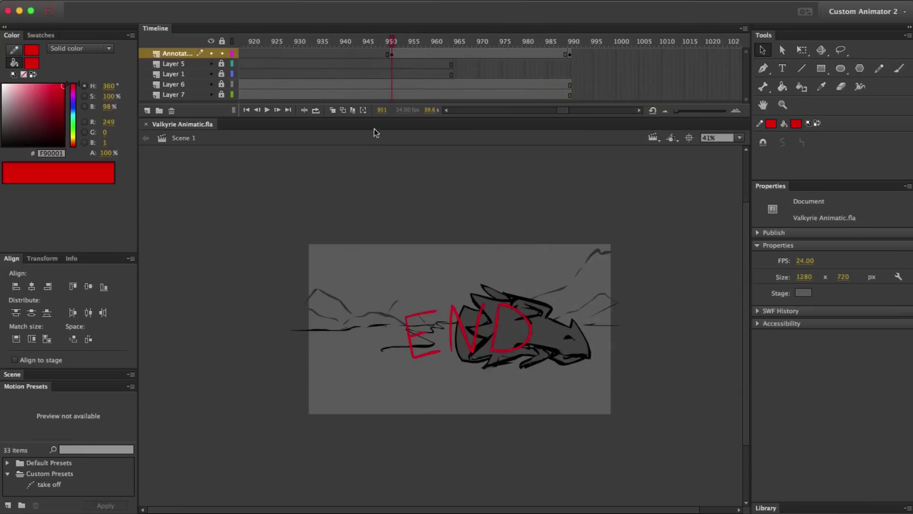
Insert a layer named Guide above Layer 5 and turn it into a guide layer.
scroll(371, 67, "left", 5)
scroll(371, 67, "left", 10)
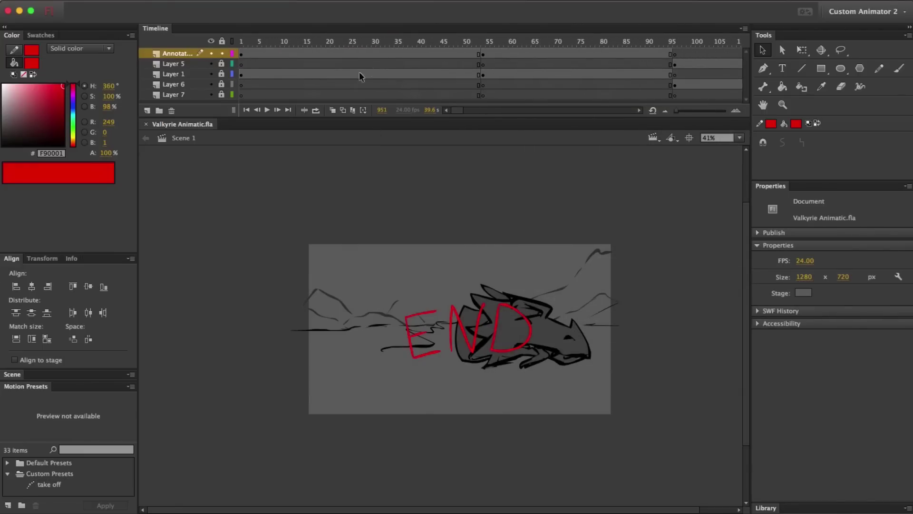
left_click(241, 43)
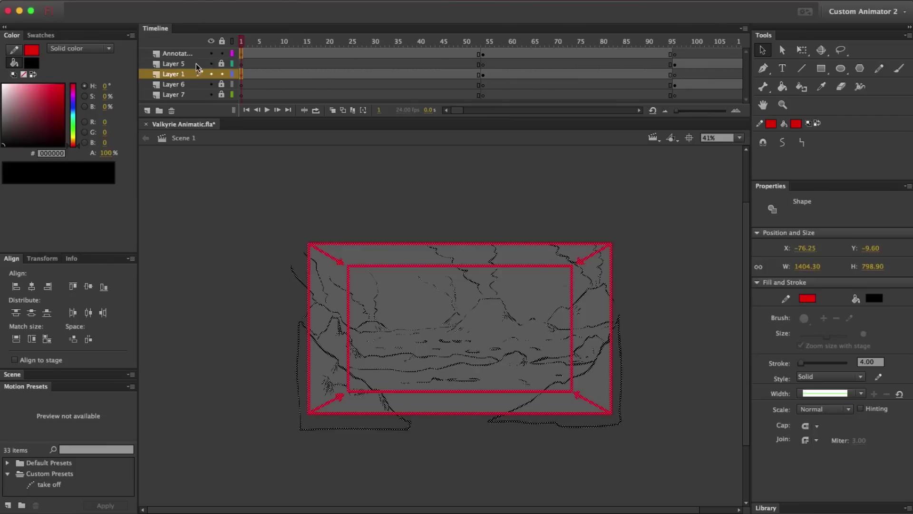
left_click(196, 63)
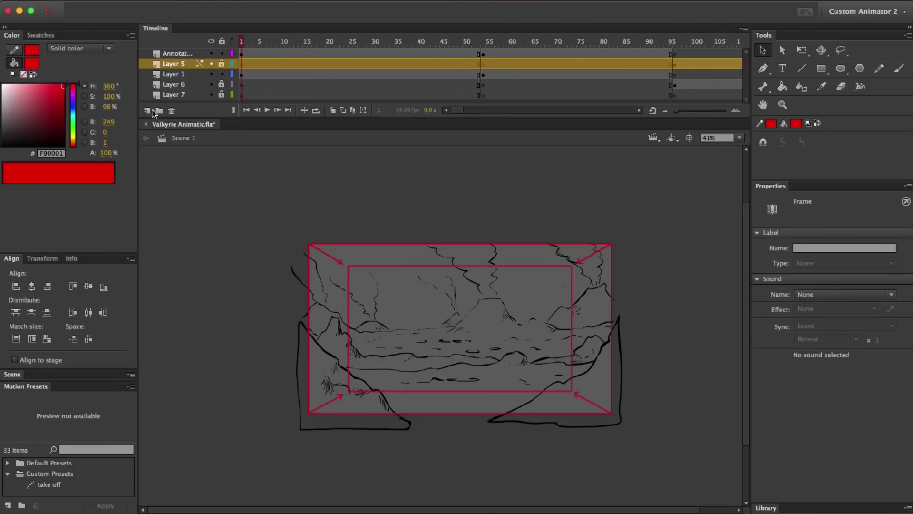
left_click(147, 110)
double_click(173, 64)
type("Cuide")
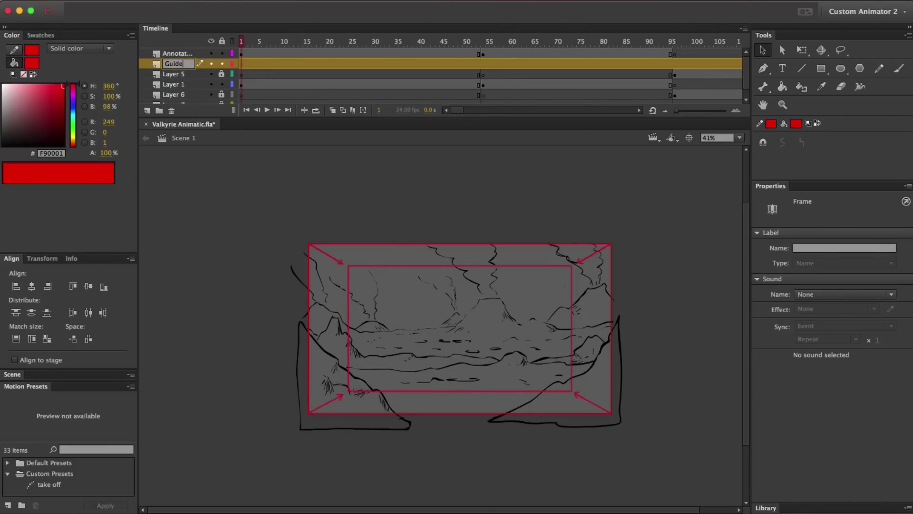
left_click(145, 64)
right_click(170, 64)
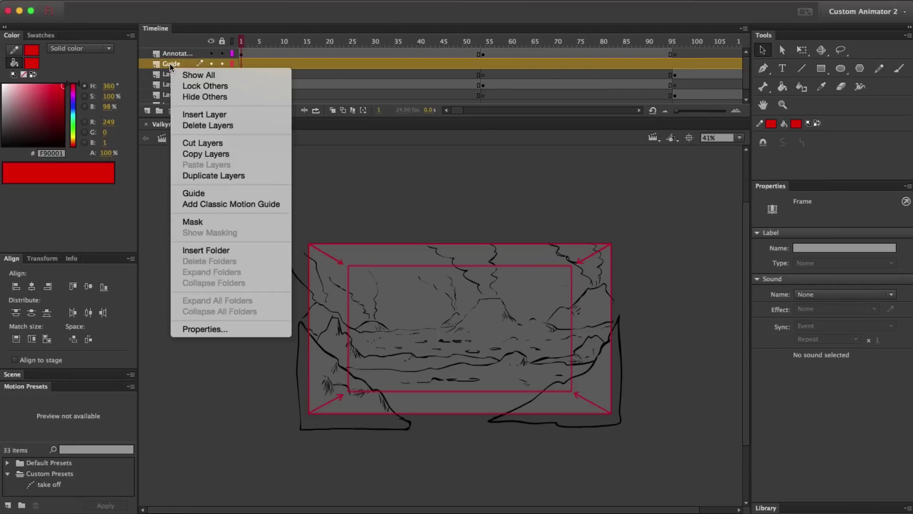
left_click(207, 193)
Select the frame 1 artwork of Layer 1 and the camera annotations to check what each layer contains.
left_click(242, 43)
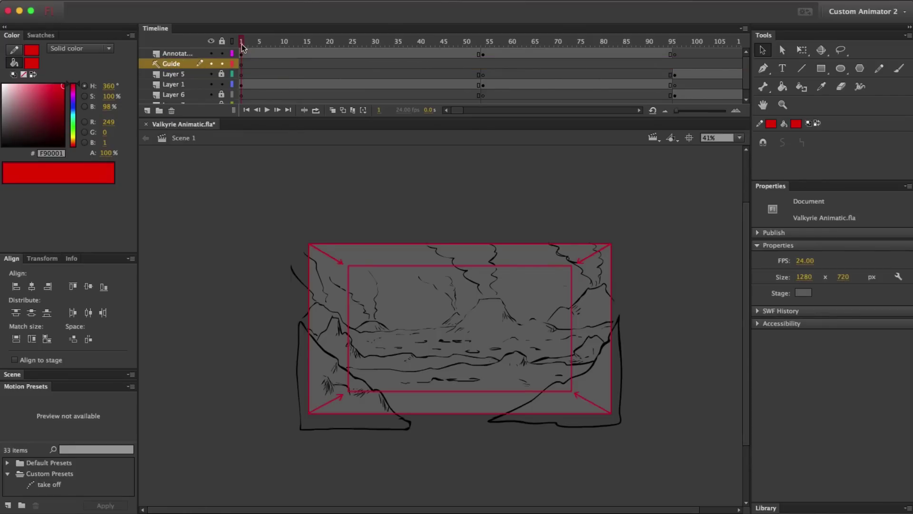
left_click(239, 84)
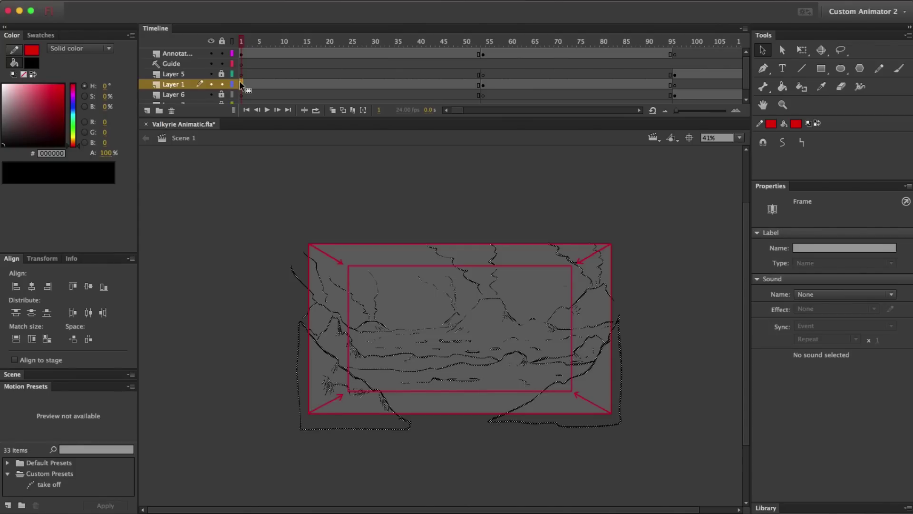
left_click_drag(262, 202, 685, 467)
left_click(242, 55)
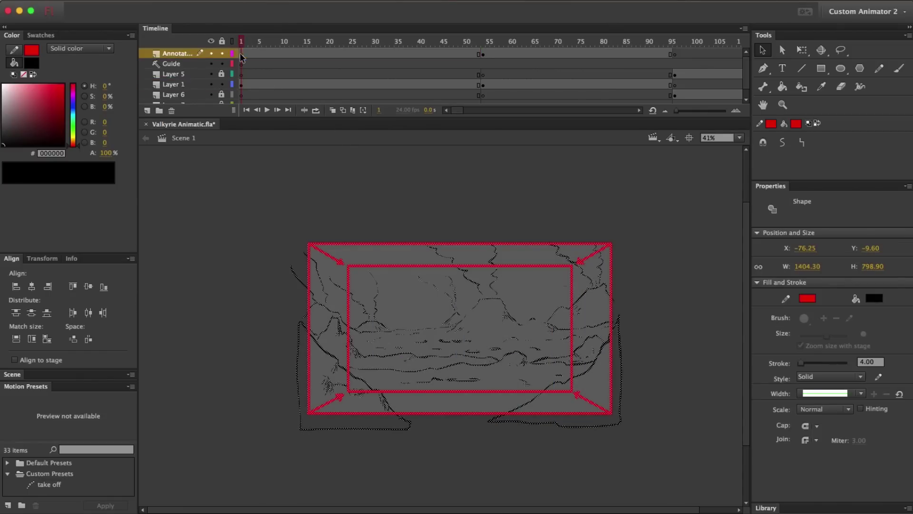
Convert the frame 1 annotations into a movie clip symbol named Shot 1 Anno inside a new library folder named Shot 1.
left_click(241, 56)
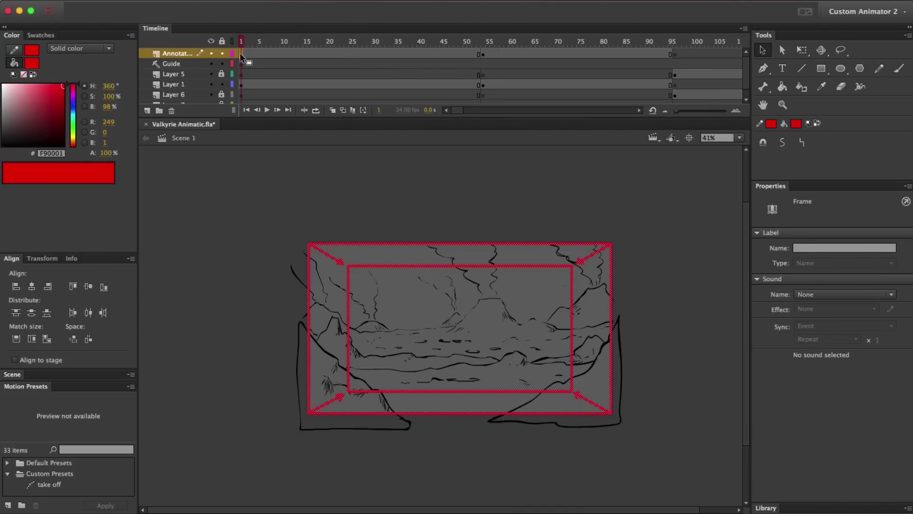
key("F8")
type("Shot")
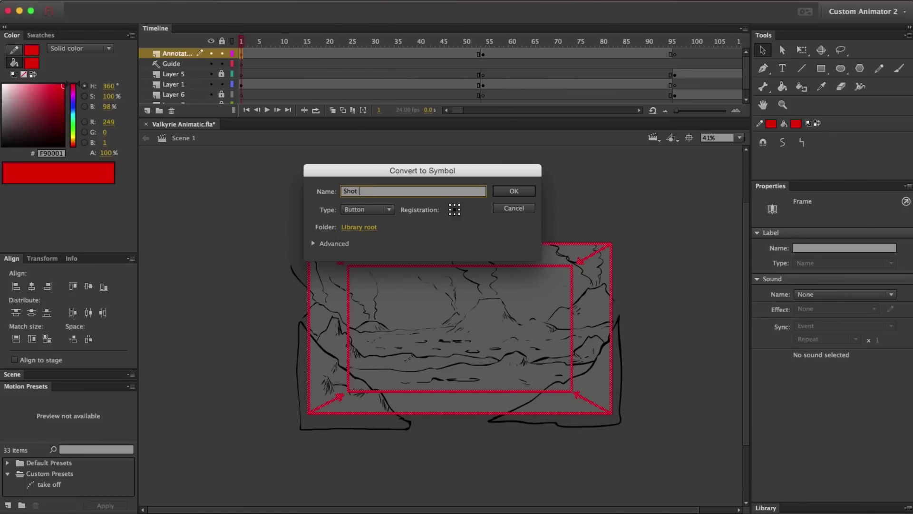
type(" 1 Anno")
key("Tab")
key("Up")
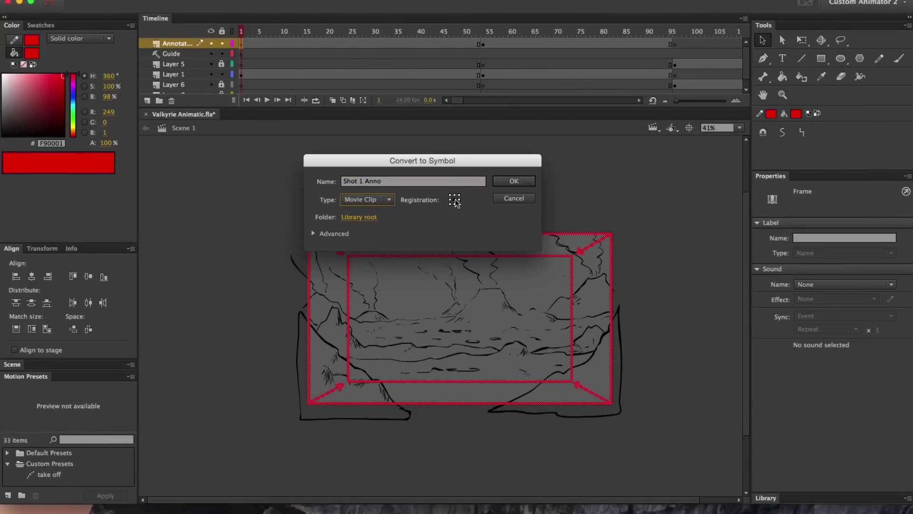
left_click(372, 227)
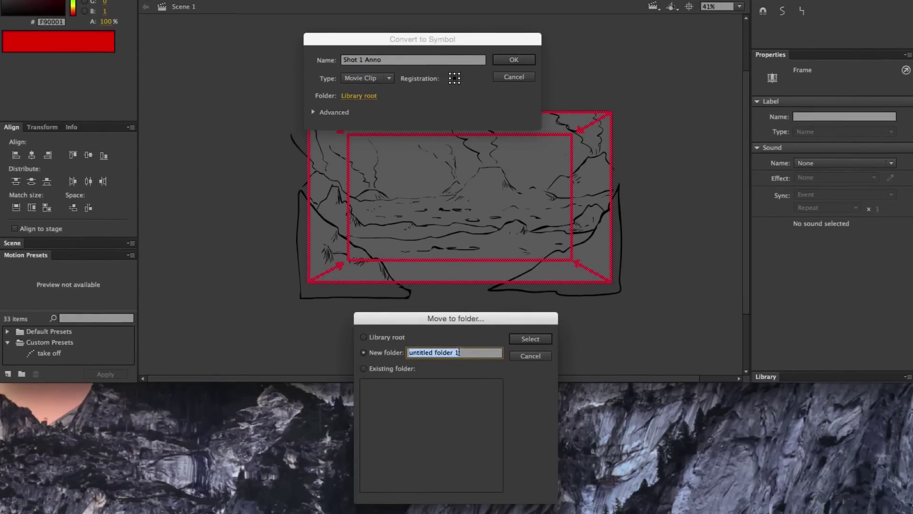
type("Shot 1")
left_click(531, 339)
left_click(516, 59)
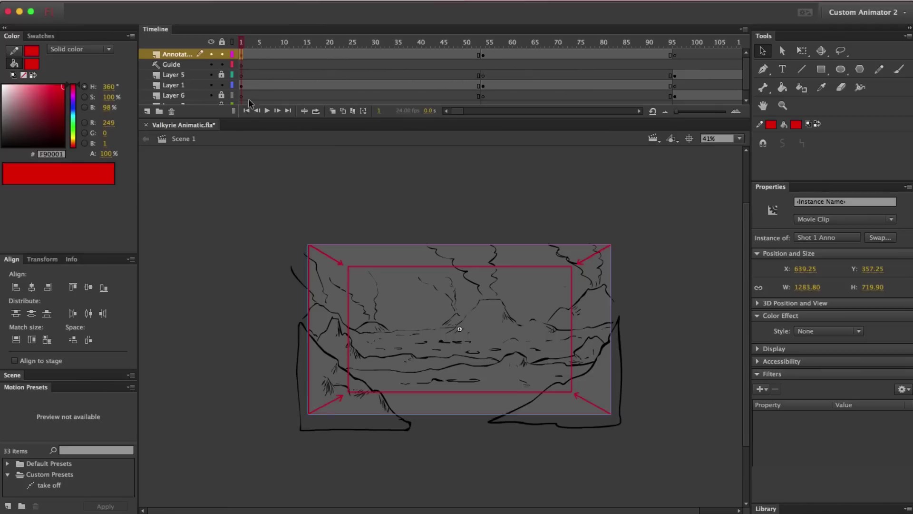
Convert Layer 1's frame 1 landscape into a movie clip symbol named Shot 1 in the existing Shot 1 folder.
left_click(243, 86)
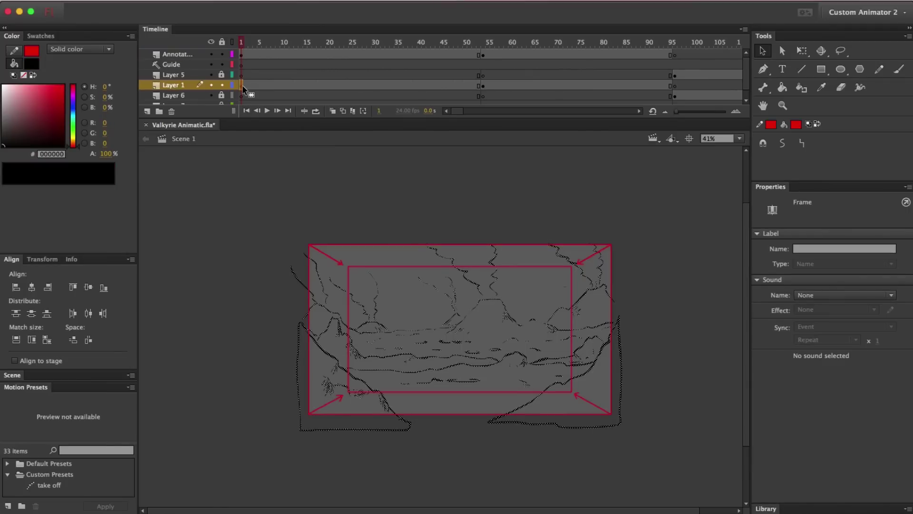
key("F8")
type("Shot 1")
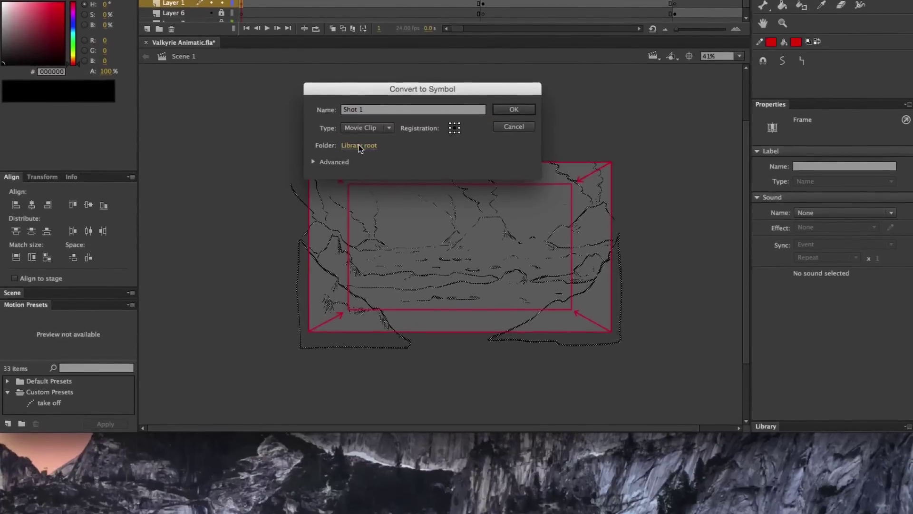
left_click(358, 227)
left_click(378, 370)
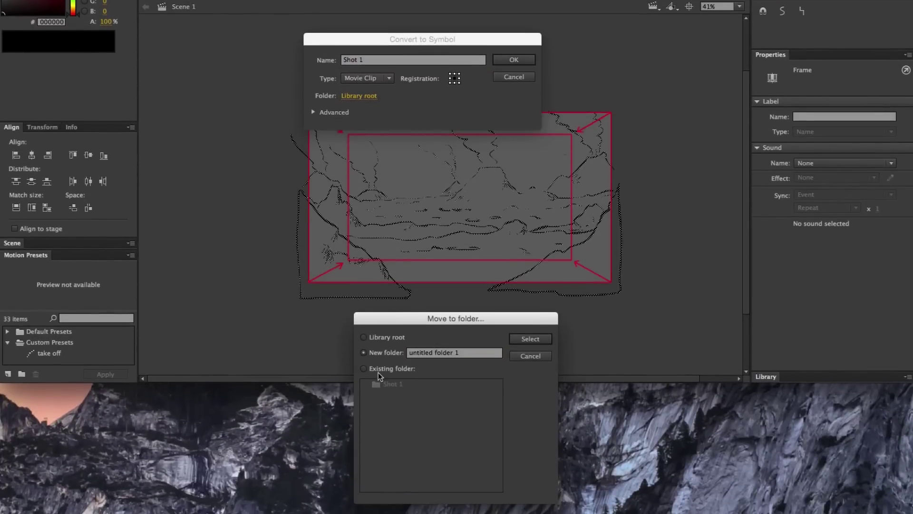
left_click(391, 384)
left_click(530, 339)
left_click(514, 188)
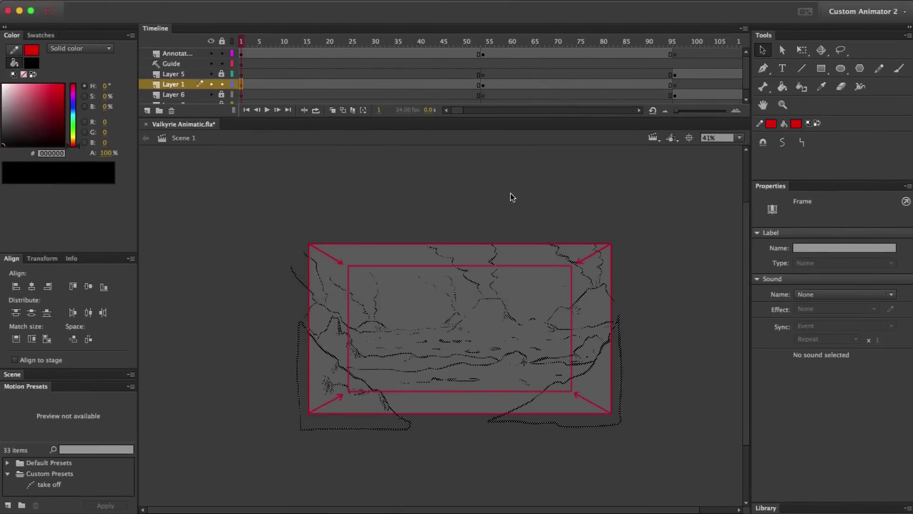
Insert end keyframes at frame 53 for the Shot 1 landscape on Layer 1 and its symbol on the annotations layer.
left_click(343, 206)
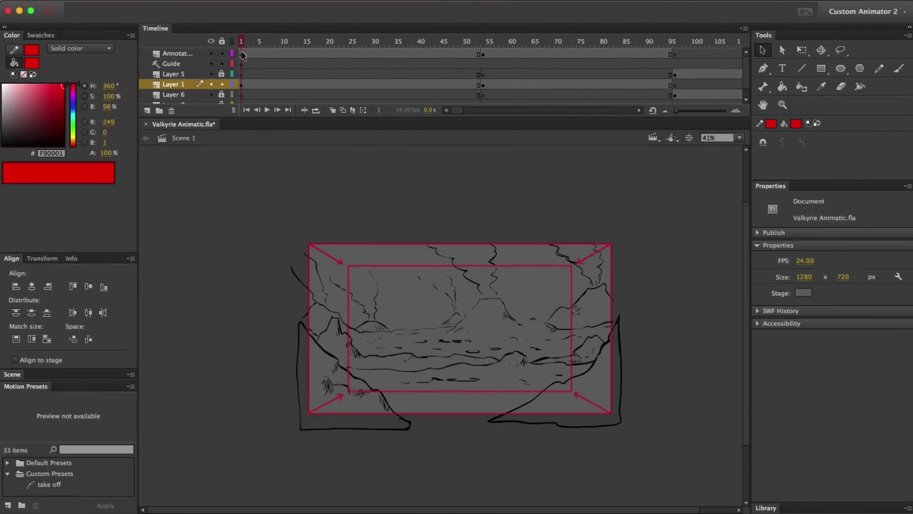
left_click(242, 54)
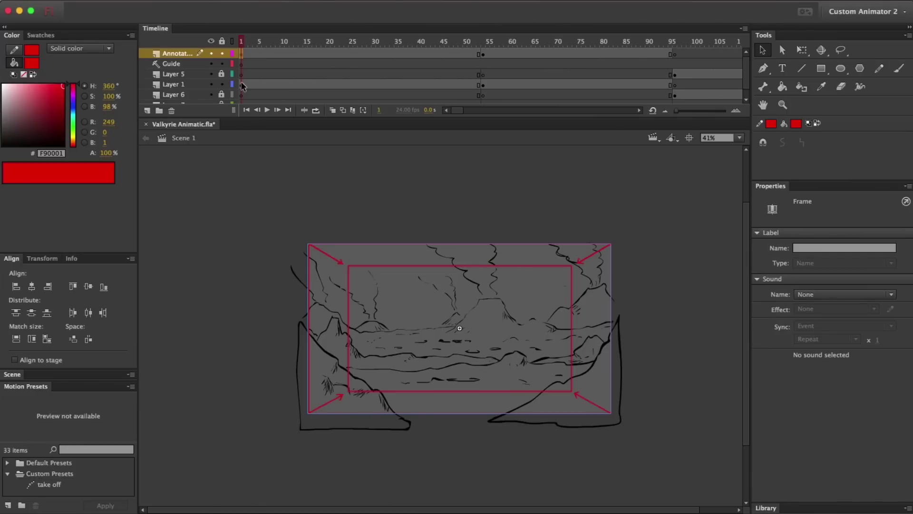
left_click(241, 85)
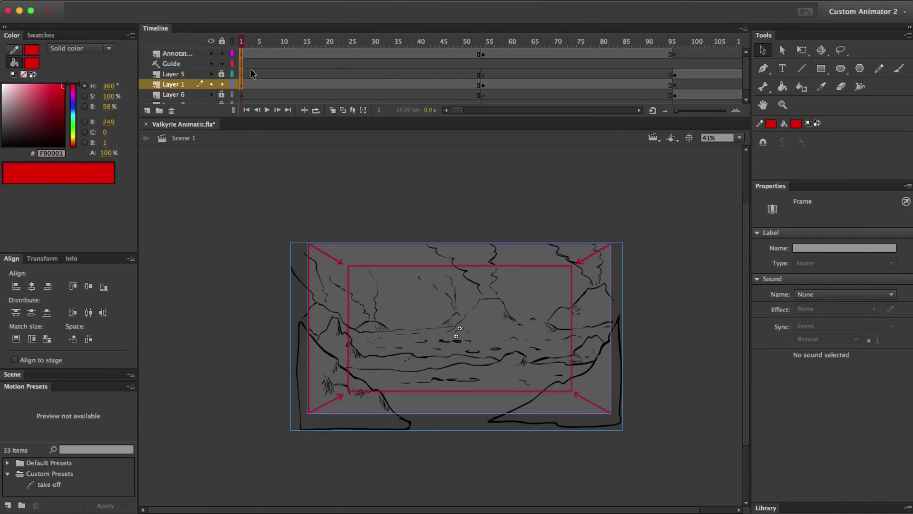
left_click_drag(240, 85, 308, 80)
left_click_drag(477, 76, 477, 76)
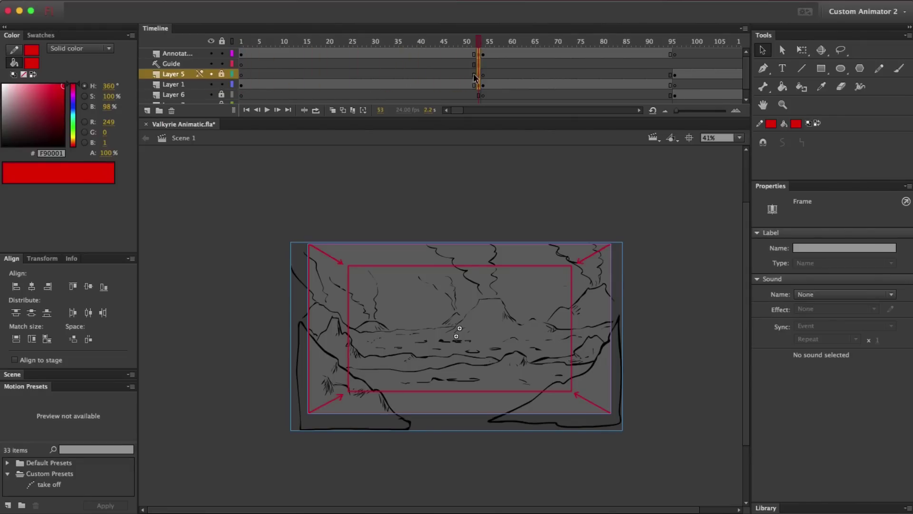
Create classic tweens between frames 1 and 53 on Layer 1 and the annotations layer.
left_click(387, 85)
right_click(377, 83)
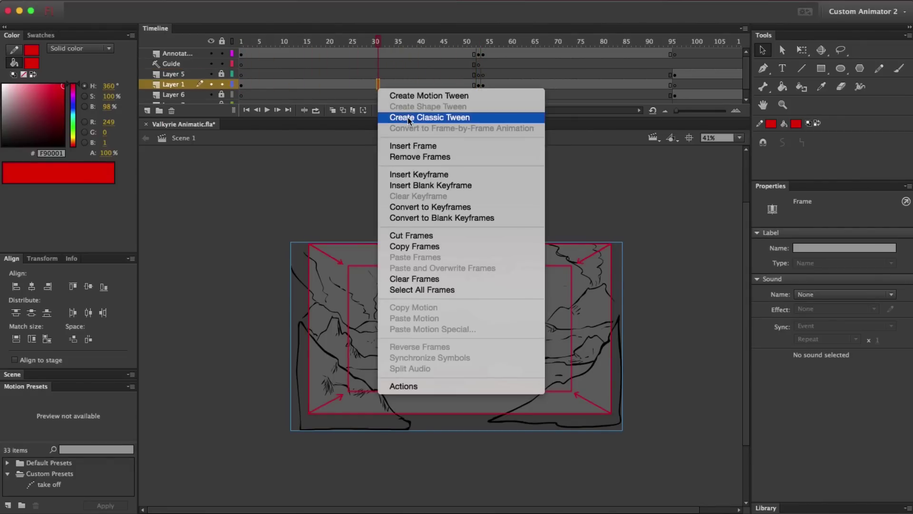
left_click(407, 117)
right_click(375, 51)
left_click(419, 84)
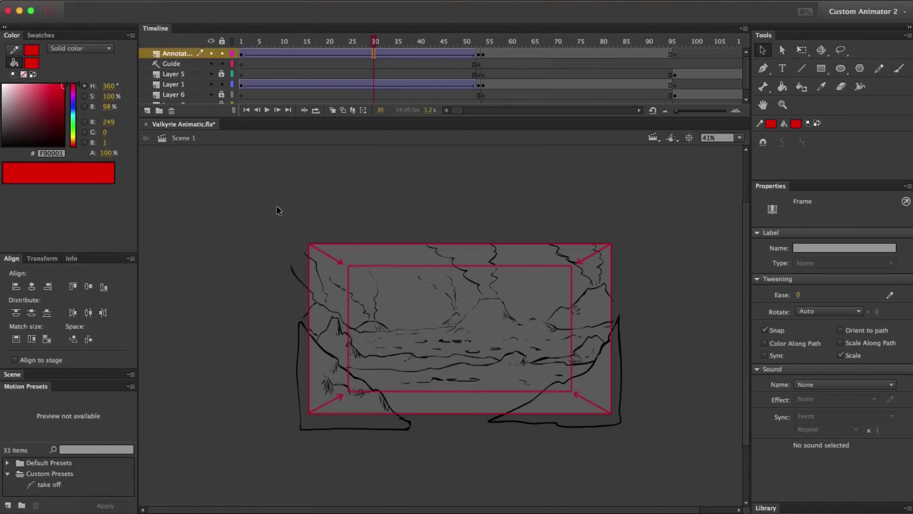
Enlarge the Shot 1 landscape and annotations together at frame 53 until the inner camera rectangle matches the stage.
left_click_drag(318, 43, 479, 50)
left_click_drag(274, 212, 653, 461)
key("q")
left_click_drag(281, 243, 212, 210)
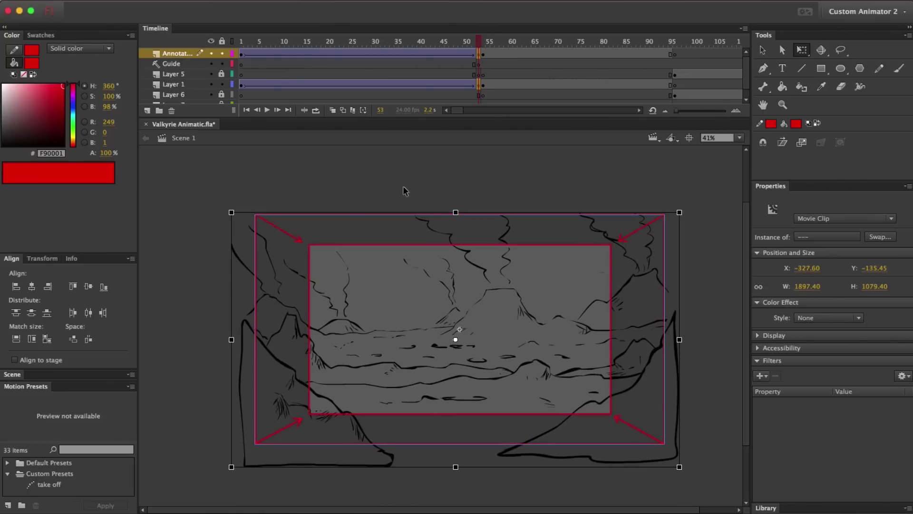
Move the Shot 1 annotation tween from the annotations layer to the Guide layer and extend the shot to frame 75.
key("shift+comma")
left_click(479, 63)
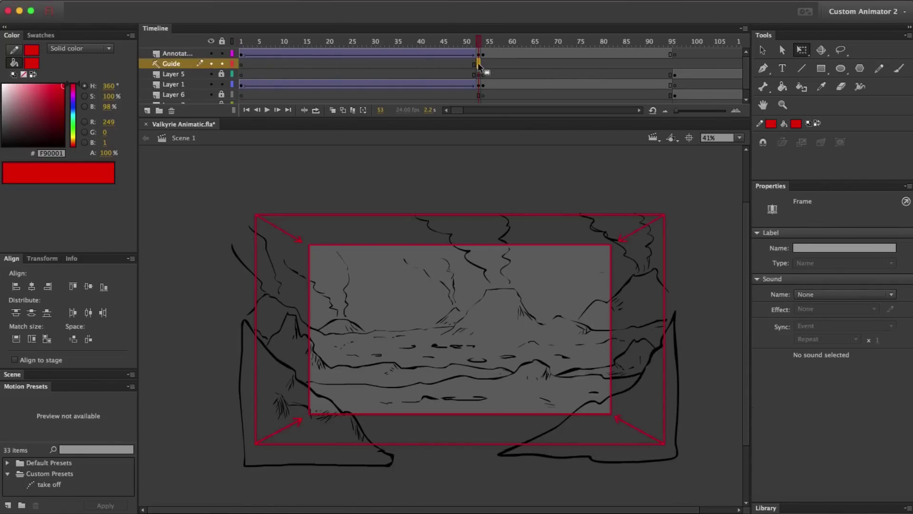
left_click(478, 54)
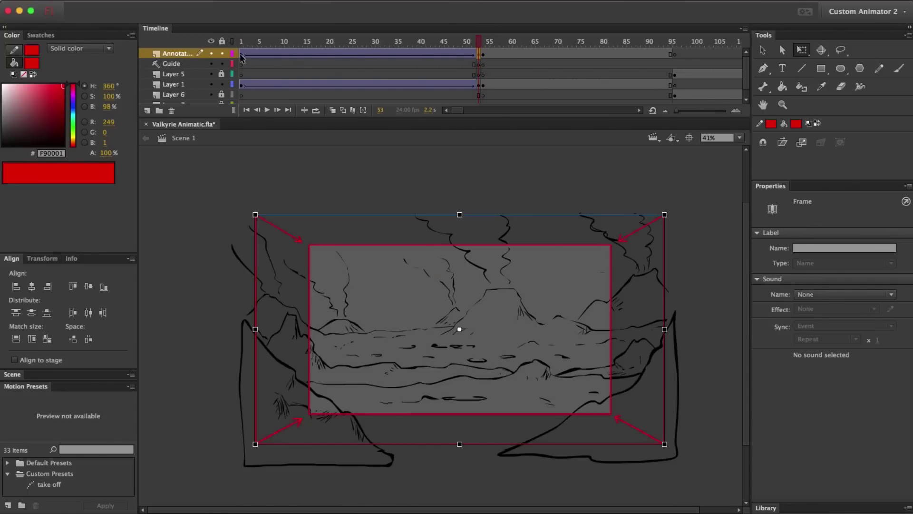
left_click(242, 54, "shift")
left_click_drag(276, 56, 578, 64)
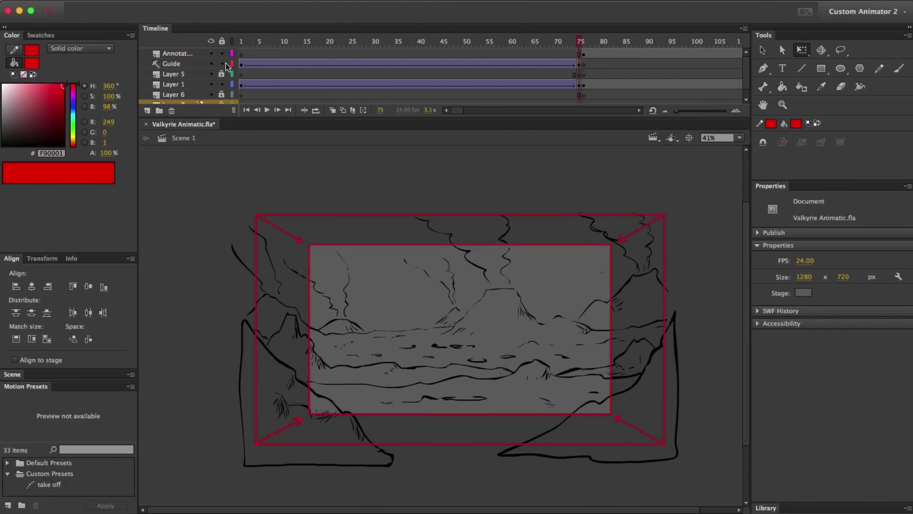
Hide the Guide layer and scrub through Shot 1 to check the camera push-in.
left_click(211, 63)
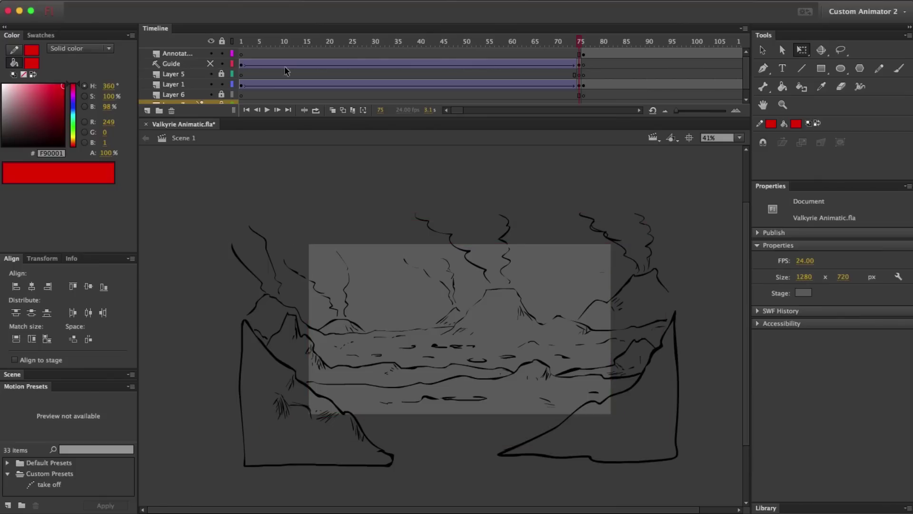
mouse_move(357, 44)
left_mouse_down()
mouse_move(240, 51)
mouse_move(576, 68)
left_mouse_up()
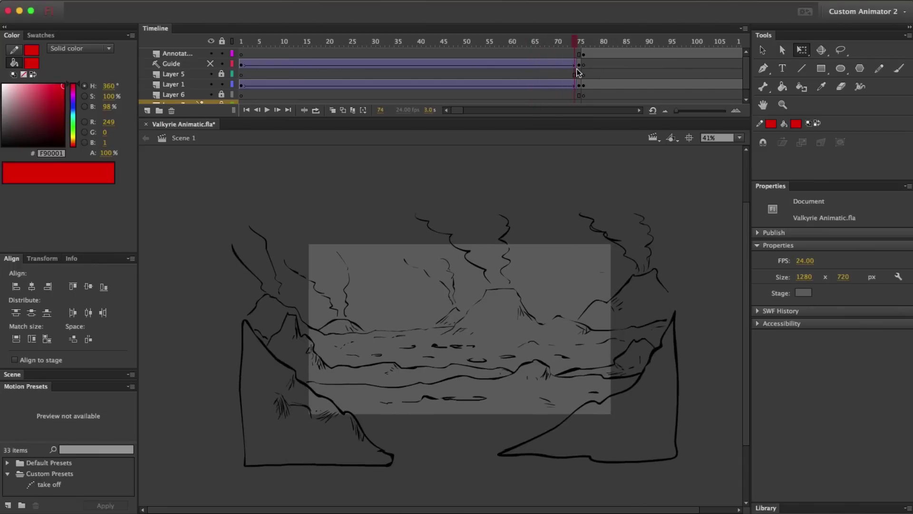
left_click(516, 63)
left_click(515, 84)
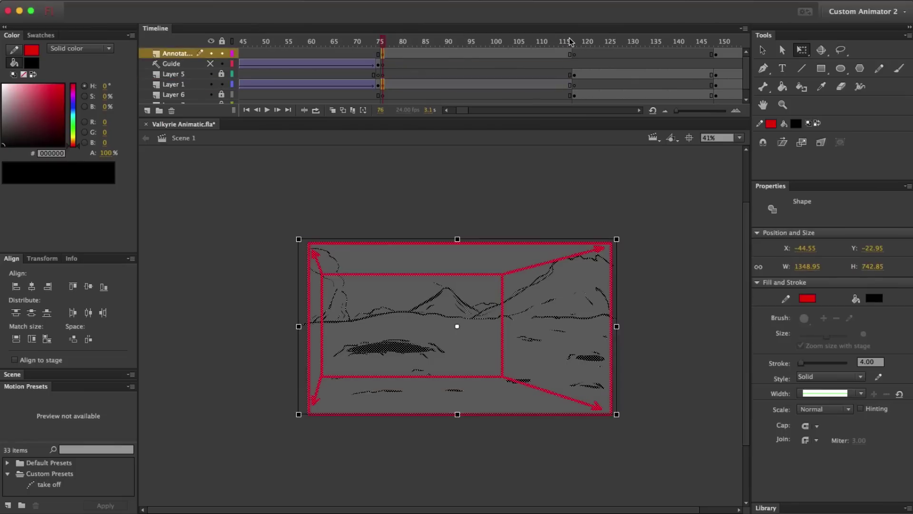
Convert the frame 76 annotations into a movie clip symbol named Shot 2 Anno inside a new library folder named Shot 2.
left_click(385, 55)
key("F8")
type("Shot 2 Anno")
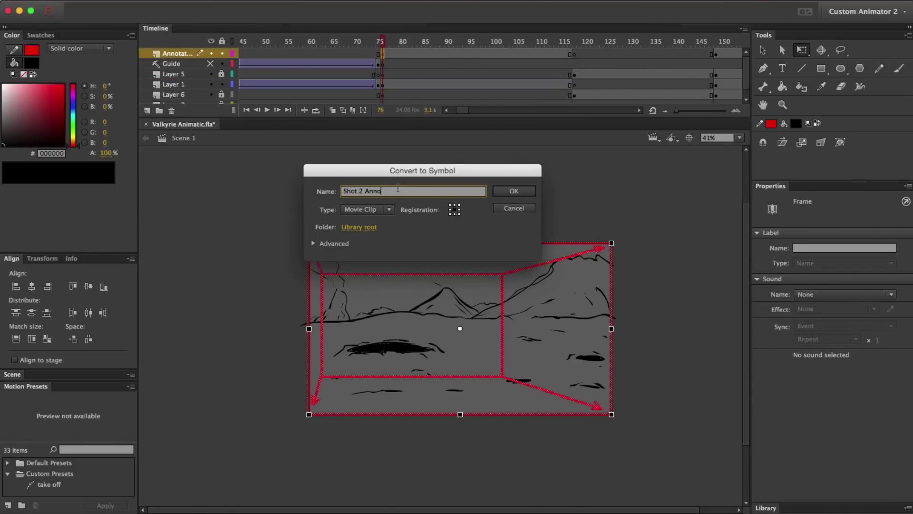
left_click(365, 226)
type("Shot 2")
key("Return")
key("Return")
Convert Layer 1's frame 76 landscape into a movie clip symbol named Shot 2 in the existing Shot 2 folder.
left_click(383, 85)
key("F8")
type("Shot 2")
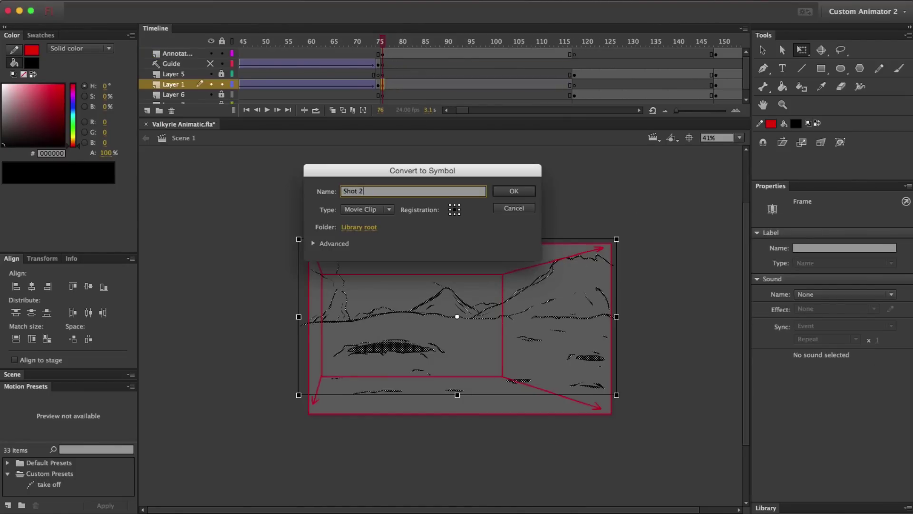
left_click(366, 226)
left_click(527, 468)
left_click(514, 192)
Add end keyframes and classic tweens across Shot 2 for both its landscape and its annotations.
left_click_drag(385, 54, 565, 85)
right_click(473, 56)
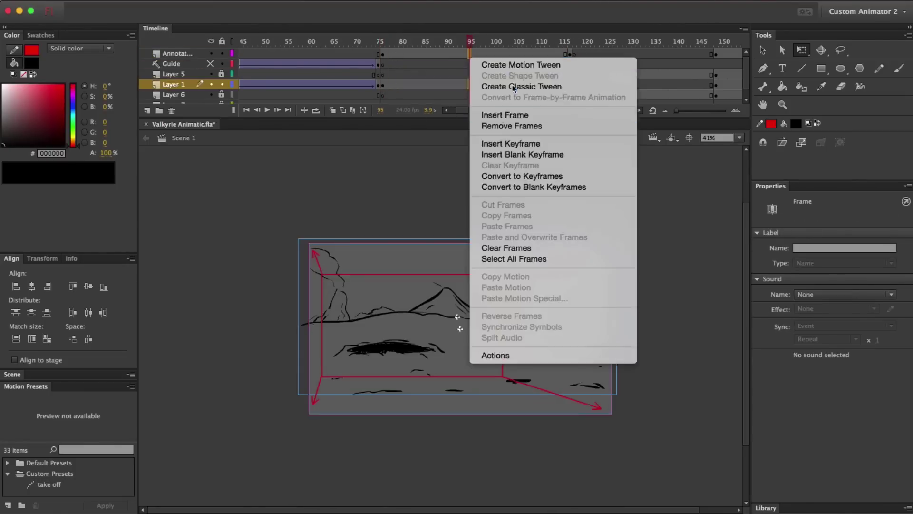
left_click(528, 67)
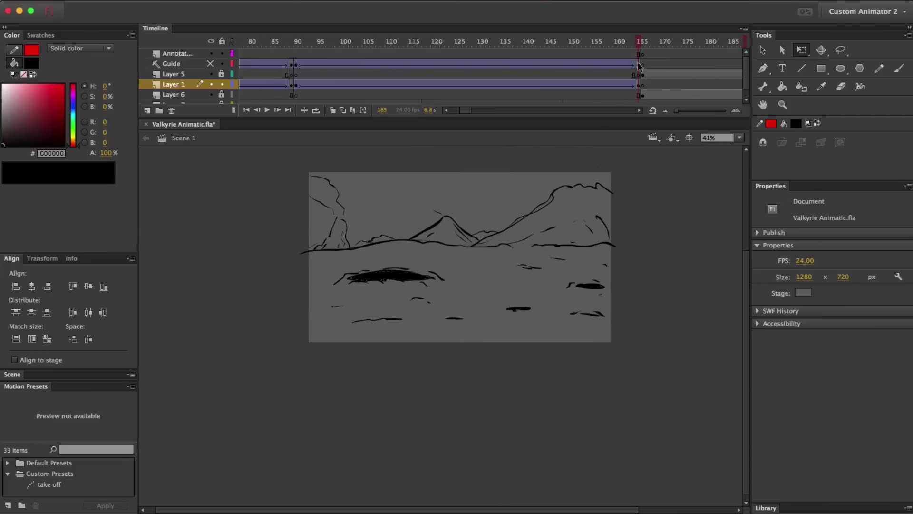
Adjust the Shot 2 landscape at frame 165, and extend its ground line and right-hand mountain outward with the Brush tool inside the symbol.
left_click(456, 249)
left_click_drag(611, 181, 602, 185)
double_click(579, 211)
left_click(610, 189)
key("b")
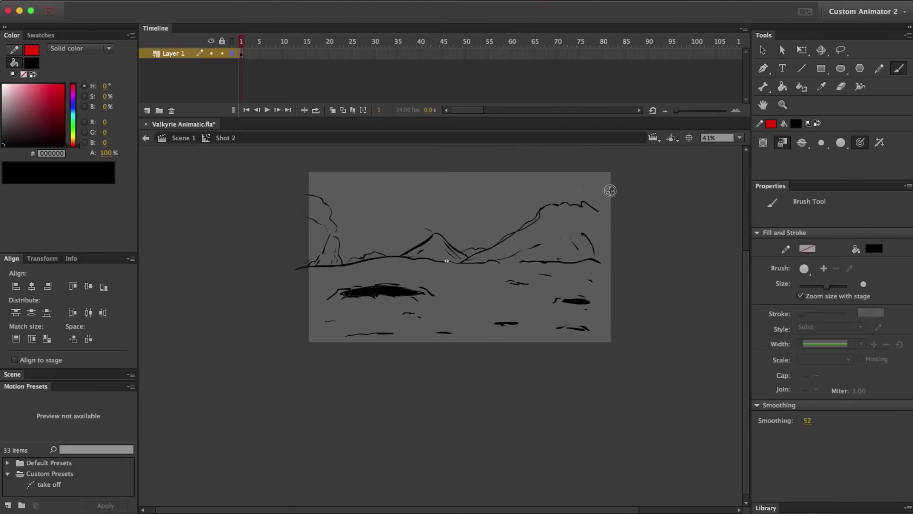
left_click_drag(600, 260, 651, 259)
left_click_drag(600, 210, 639, 254)
left_click(762, 50)
double_click(561, 348)
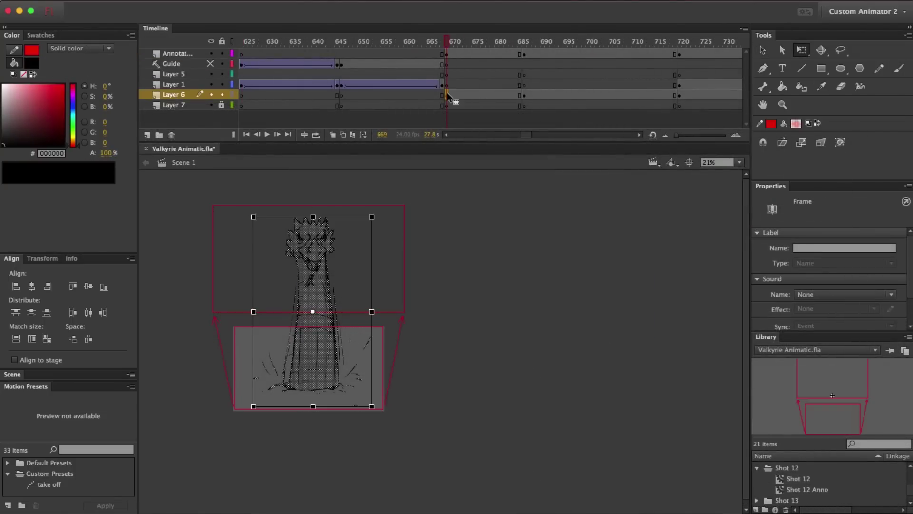
Convert Layer 6's frame 669 dragon into a movie clip symbol named Dragon Emerge in the existing Shot 13 folder.
key("F8")
type("Shot")
key("BackSpace")
key("BackSpace")
key("BackSpace")
key("BackSpace")
key("BackSpace")
type("Dragon Emerge")
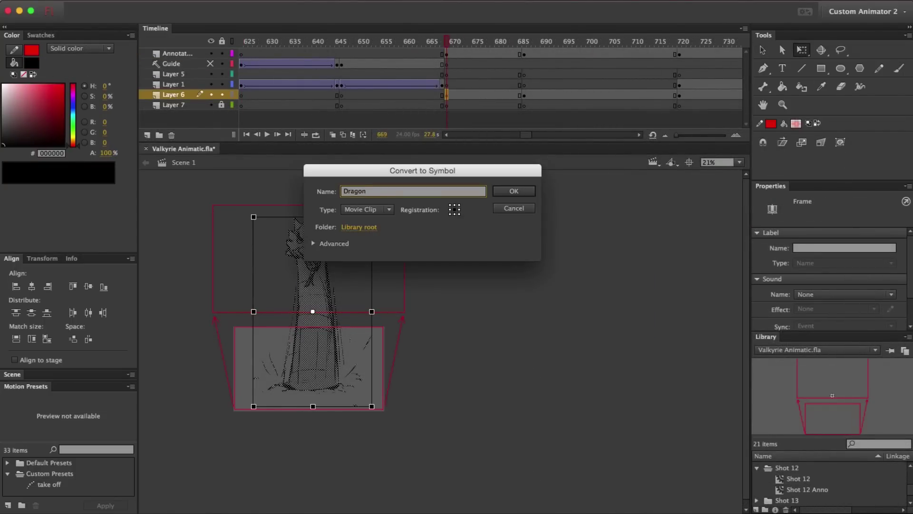
left_click(359, 226)
left_click(376, 501)
left_click(530, 468)
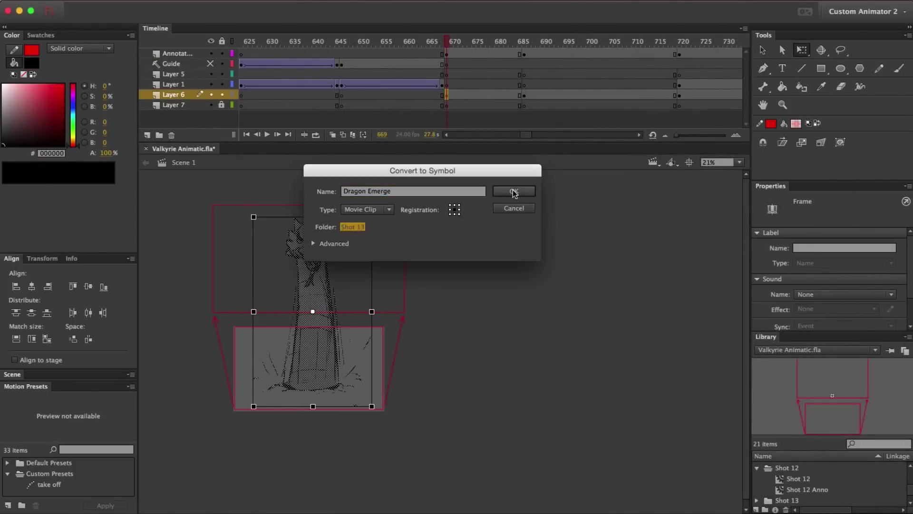
left_click(515, 192)
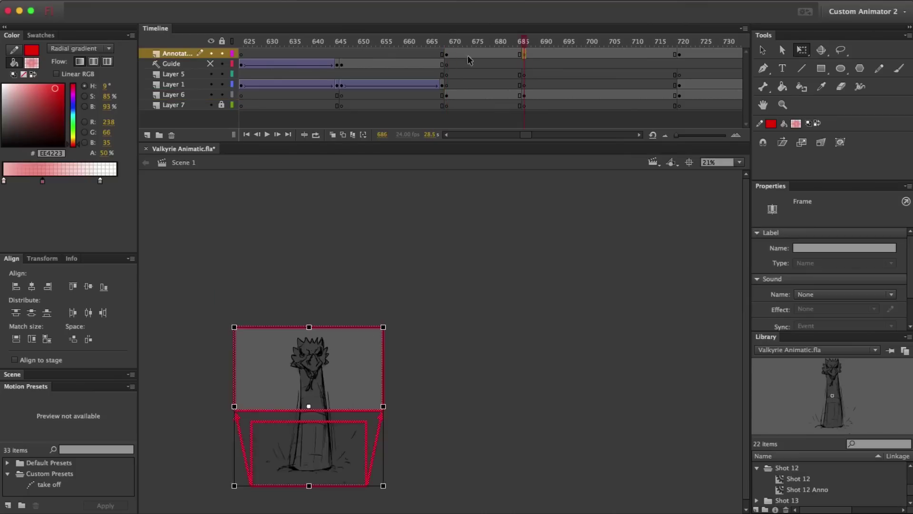
Retime the dragon shot and add end keyframes at frame 709 on the annotations layer and Layer 6.
left_click(580, 105, "shift")
key("shift+F5")
left_click(447, 42)
left_click_drag(447, 42, 630, 42)
Scale down the dragon and its annotations at frame 709 and move them down so the upper camera rectangle fits the stage.
left_click(328, 257)
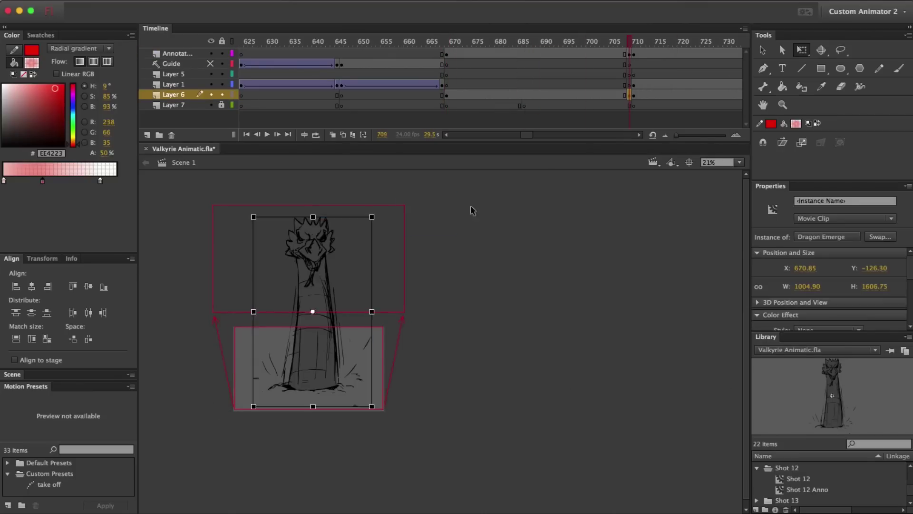
key("super+a")
left_click_drag(405, 204, 386, 227)
left_click_drag(310, 308, 310, 408)
Create classic tweens for the dragon on Layer 6 and its annotations between frames 669 and 709.
left_click_drag(446, 42, 515, 53)
key("super+a")
right_click(512, 95)
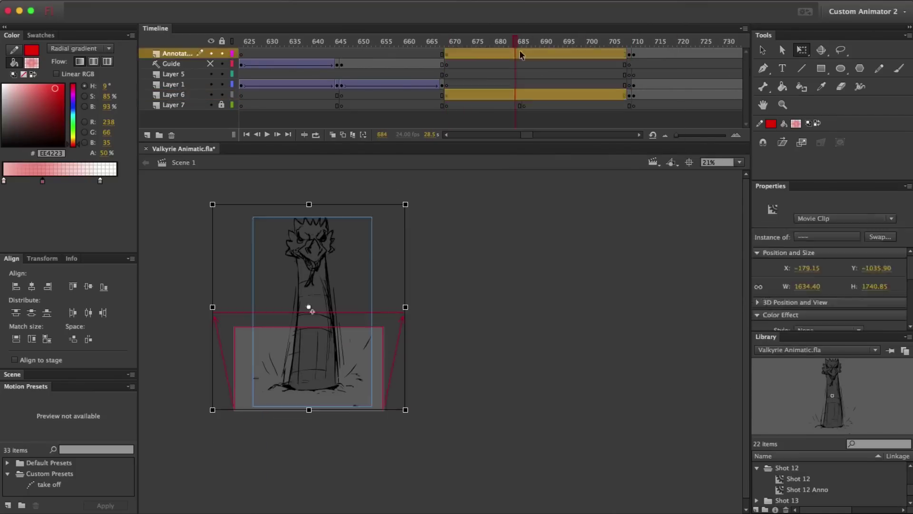
right_click(512, 95)
left_click(561, 125)
mouse_move(515, 41)
left_mouse_down()
mouse_move(581, 57)
mouse_move(458, 61)
left_mouse_up()
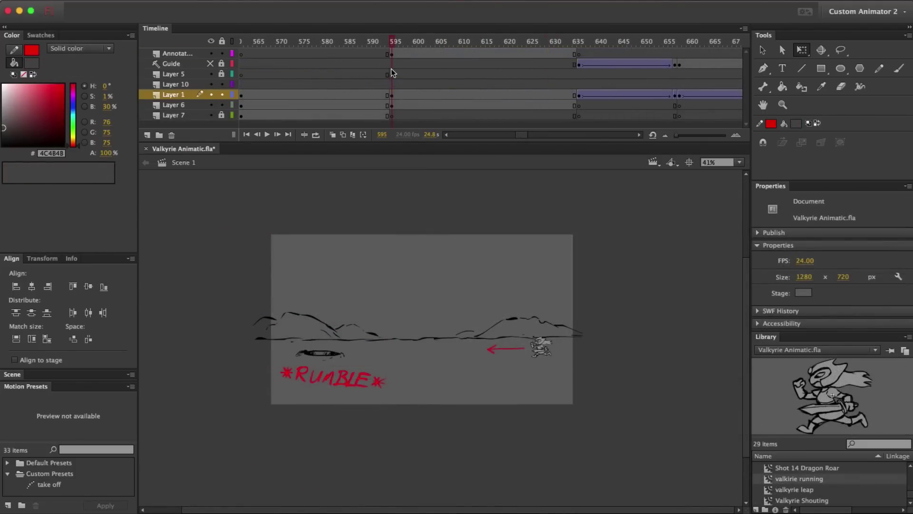
Test the movie to watch the whole animatic and close the preview.
key("super+Return")
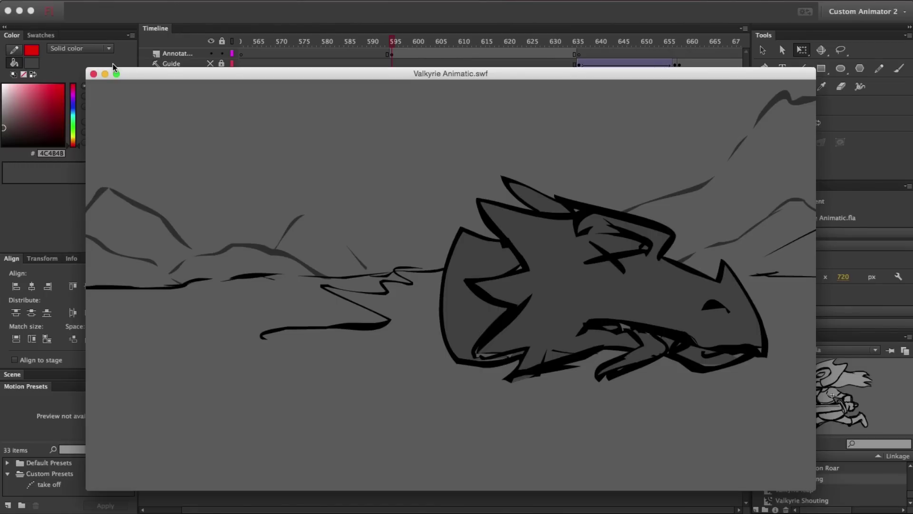
left_click(113, 63)
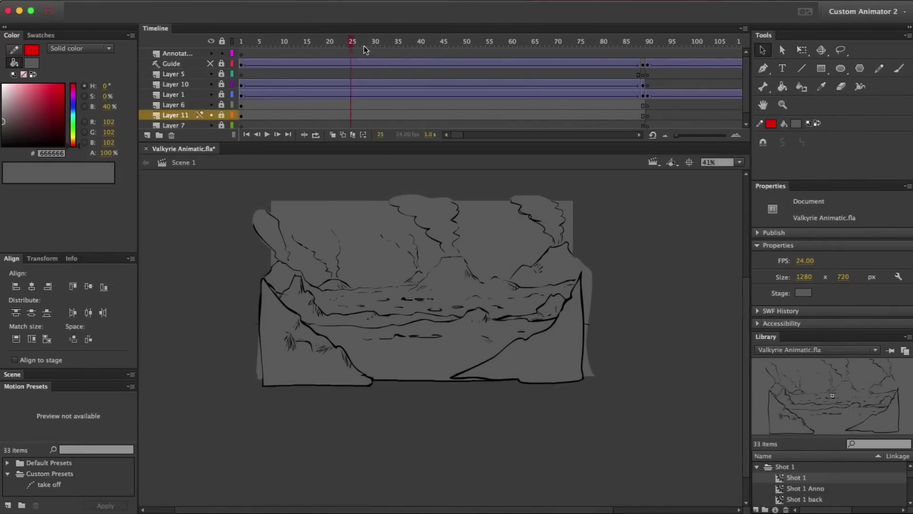
Insert keyframes at frame 89 on Layers 6 and 11 and create classic tweens on both from frame 1.
left_click_drag(625, 44, 642, 42)
left_click_drag(240, 107, 242, 114)
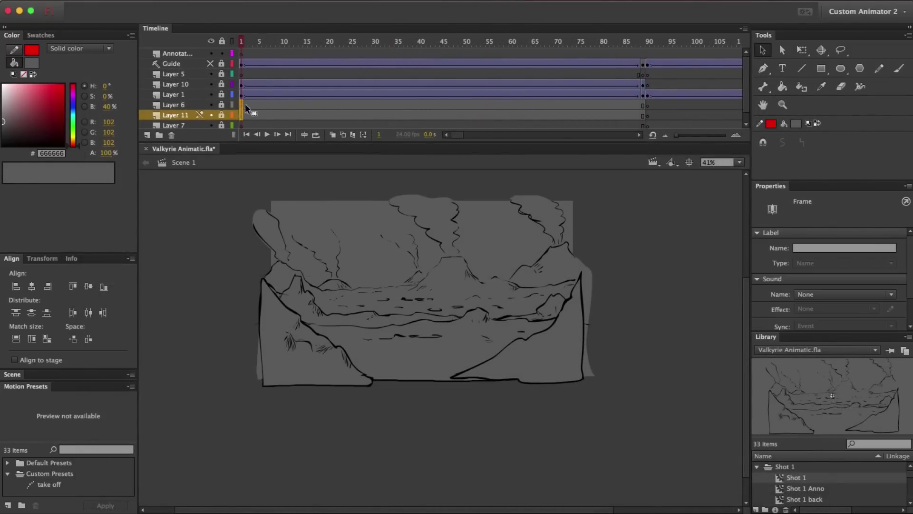
left_click_drag(640, 106, 642, 105)
left_click_drag(452, 105, 451, 114)
right_click(452, 113)
left_click(528, 141)
Enlarge the separate Shot 1 landscape pieces at frame 89 with Free Transform to build a parallax zoom, and play it back.
left_click(629, 41)
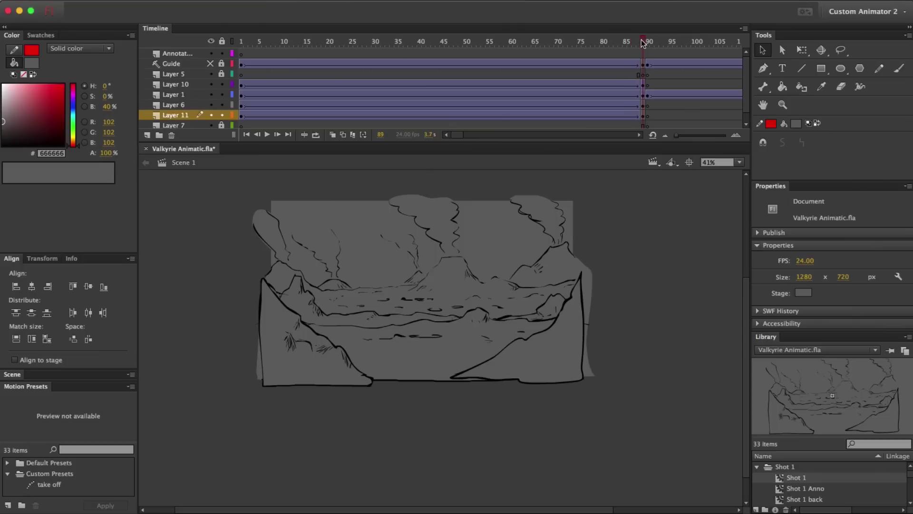
left_click(568, 380)
key("q")
left_click_drag(584, 386, 633, 418)
left_click(543, 360)
left_click_drag(595, 379, 641, 417)
left_click(556, 301)
left_click(614, 382)
left_click(610, 407)
left_click_drag(631, 43, 230, 86)
key("Return")
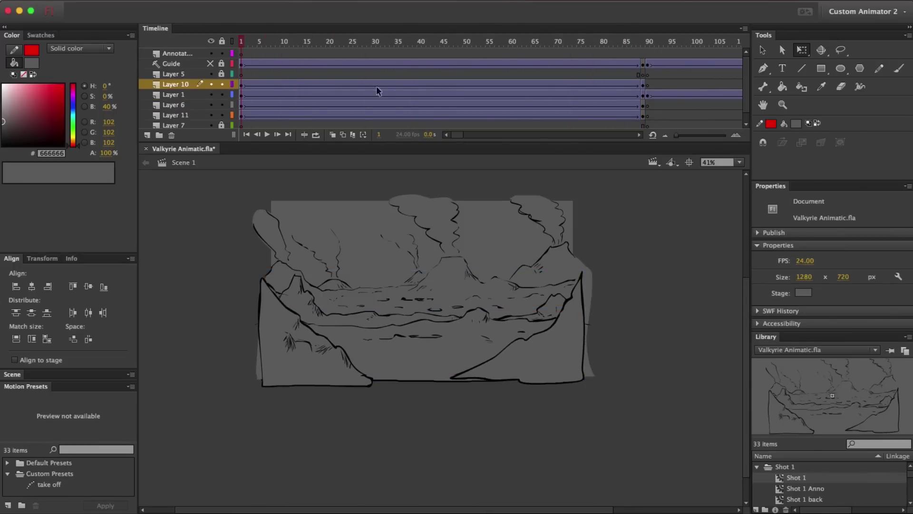
Apply a custom ease-in and ease-out curve to the Shot 1 tweens on Layers 10, 1, 6 and 11.
left_click_drag(423, 84, 436, 126)
left_click(890, 296)
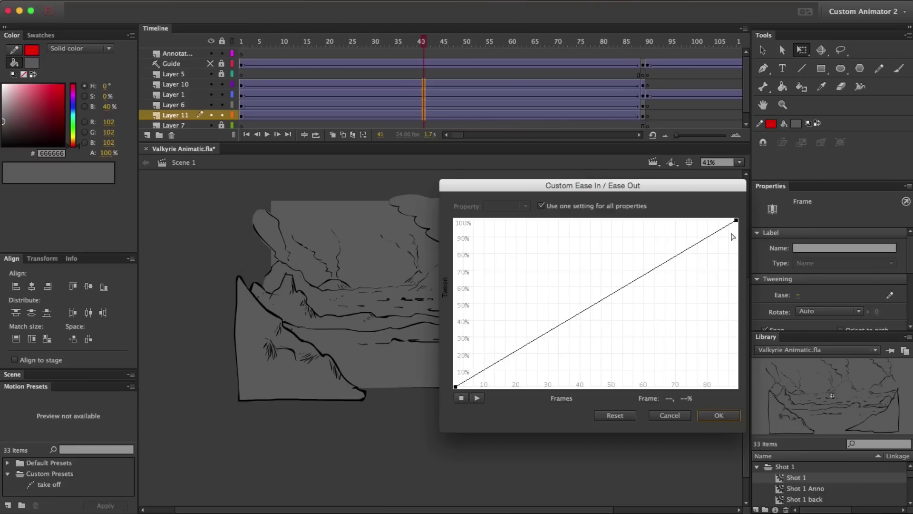
left_click_drag(646, 275, 673, 306)
left_click_drag(550, 331, 522, 383)
left_click(718, 416)
Scrub through Shot 1 up to frame 90 and test the movie to review the eased zoom.
left_click_drag(302, 42, 646, 81)
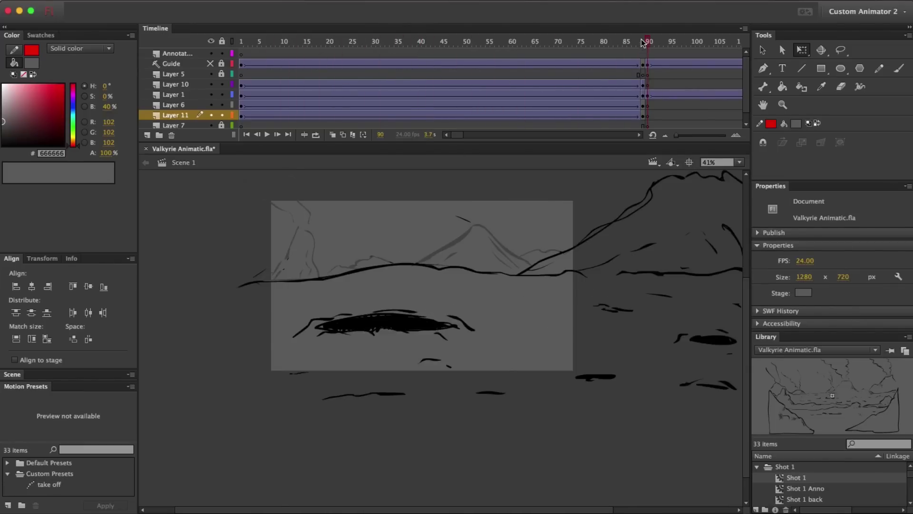
left_click_drag(643, 43, 227, 63)
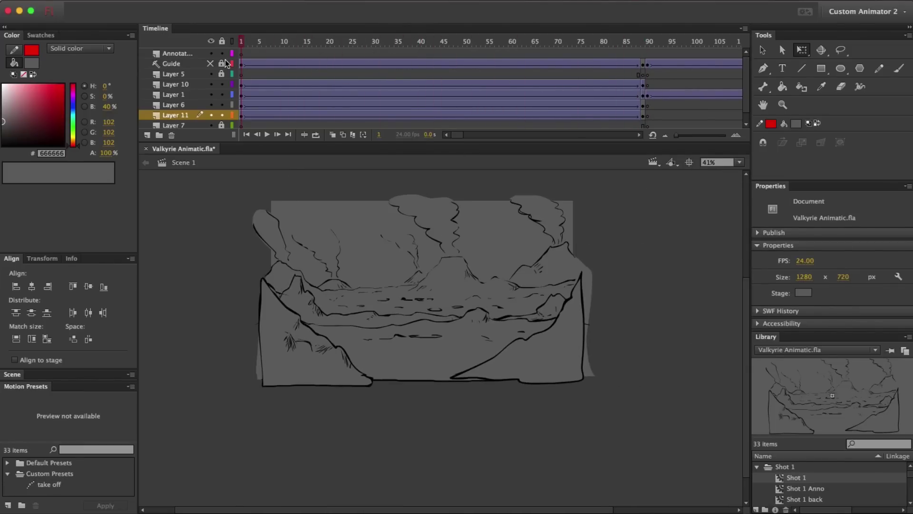
key("super+Return")
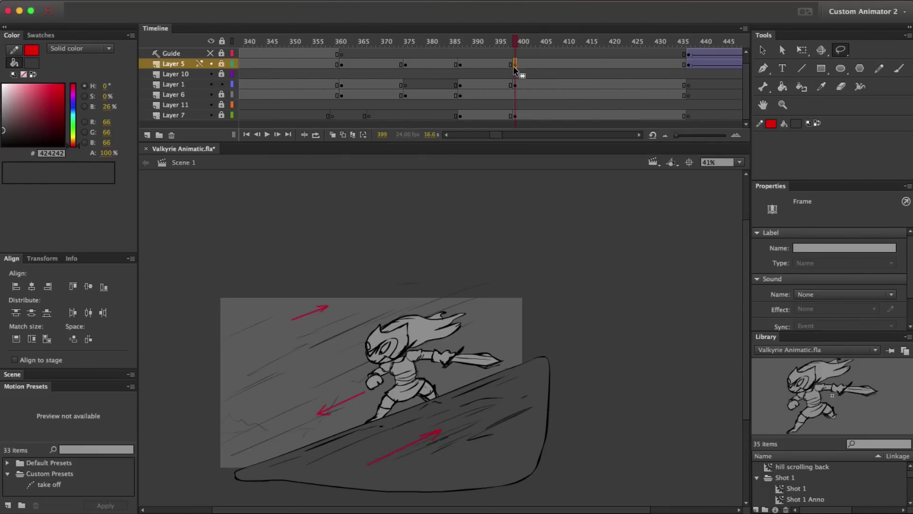
Check what Layers 7 and 5 contain at frame 387 by selecting their artwork and hiding Layer 5.
scroll(513, 67, "up", 1)
left_click(460, 42)
scroll(460, 71, "down", 1)
left_click(461, 116)
left_click(371, 370)
left_click(460, 66)
left_click(211, 63)
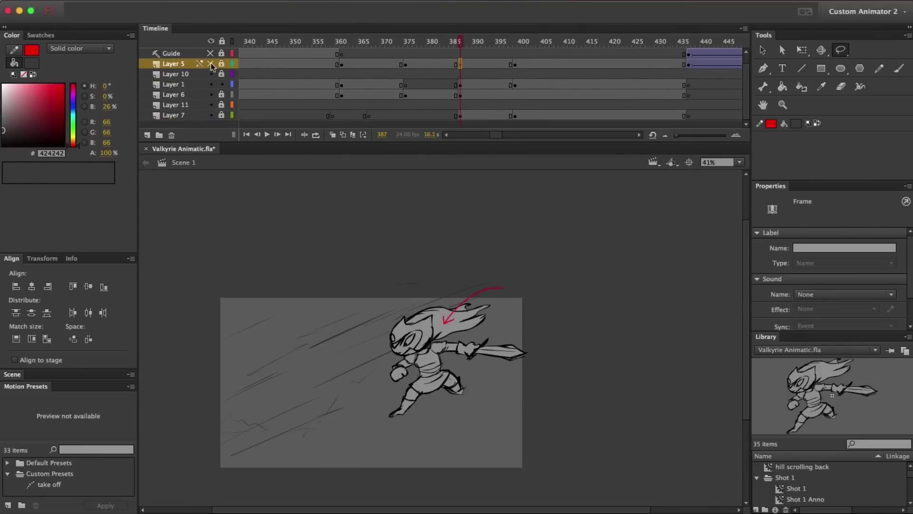
Unhide Layer 5 and convert its hill artwork at frame 387 into a Movie Clip symbol named Hill Scrolling front.
left_click(211, 64)
key("F8")
type("Hill Scrolling")
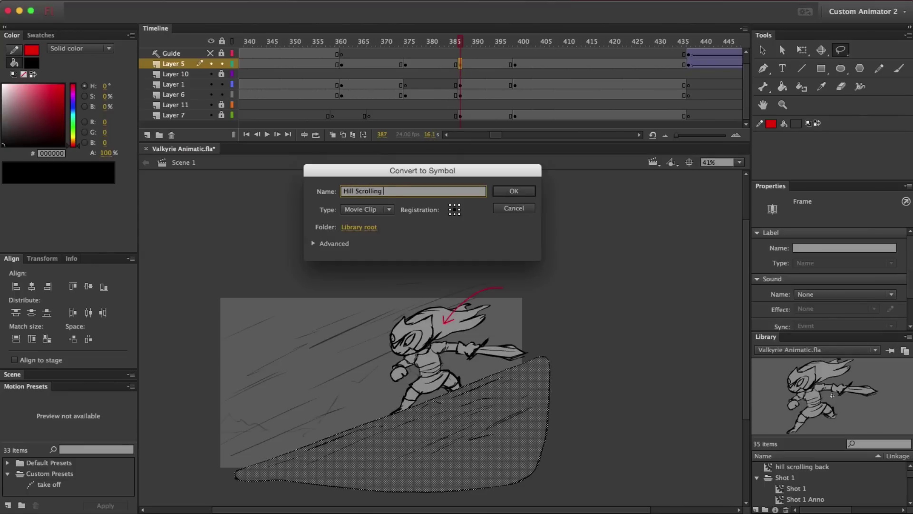
key("Return")
Inside the hill scrolling back symbol, add a blank keyframe at frame 4 and brush new #333333 speed lines using onion skin.
left_click_drag(460, 42, 460, 42)
key("v")
double_click(366, 329)
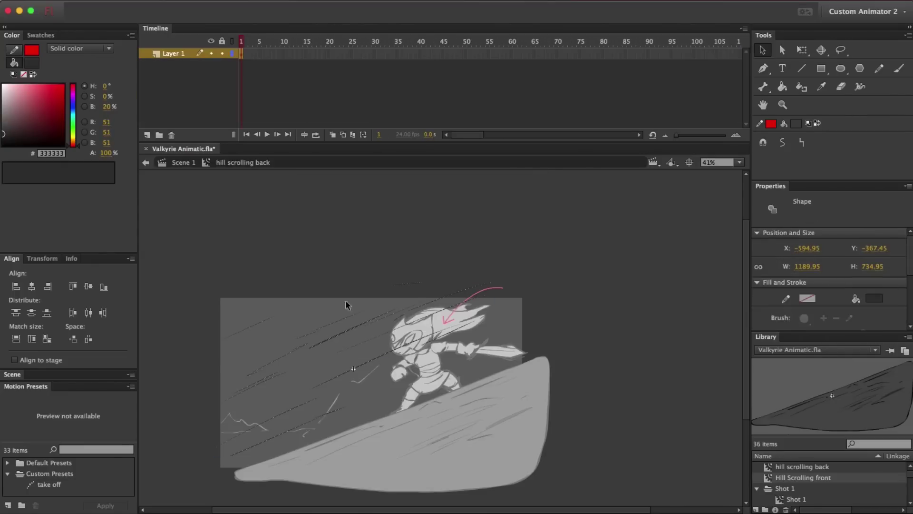
right_click(255, 55)
left_click(325, 156)
left_click(333, 135)
left_click(795, 124)
left_click(635, 171)
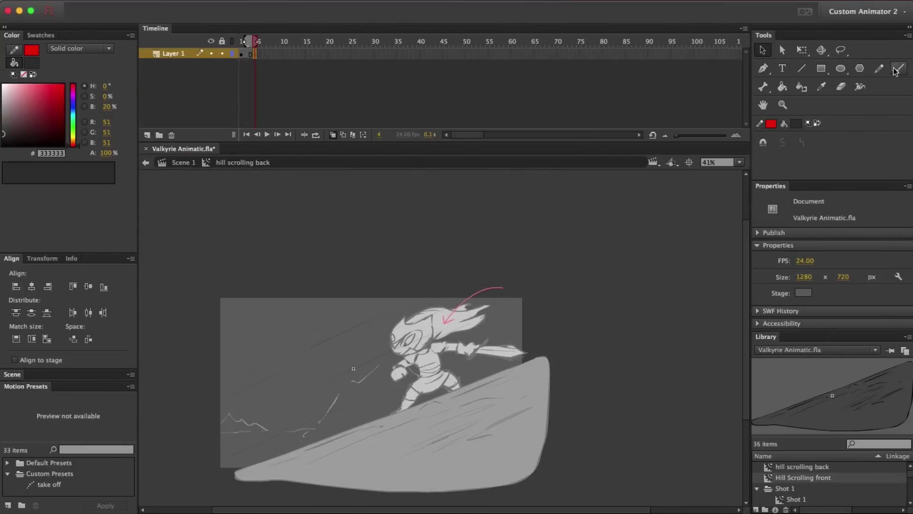
left_click(898, 69)
left_click_drag(458, 283, 362, 326)
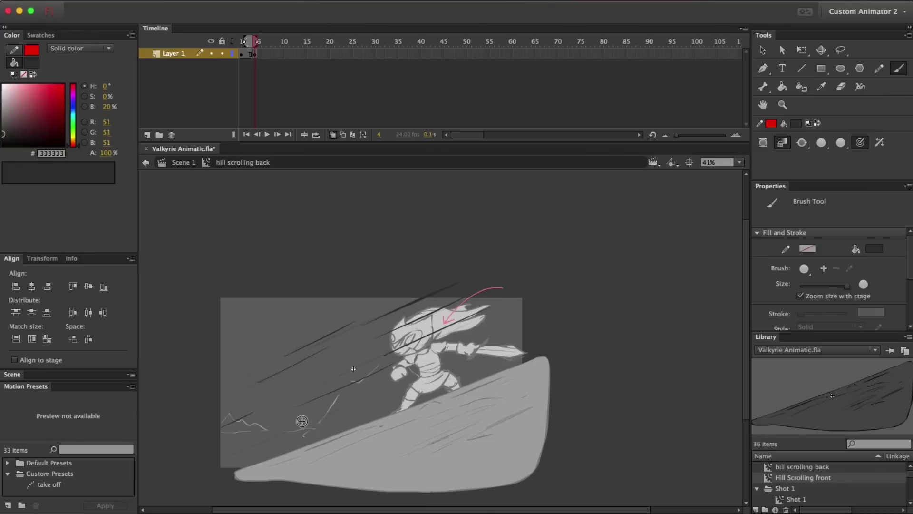
Add a blank keyframe at frame 7 of hill scrolling back and brush a third set of speed lines, guided by onion skin outlines.
right_click(268, 54)
left_click(308, 144)
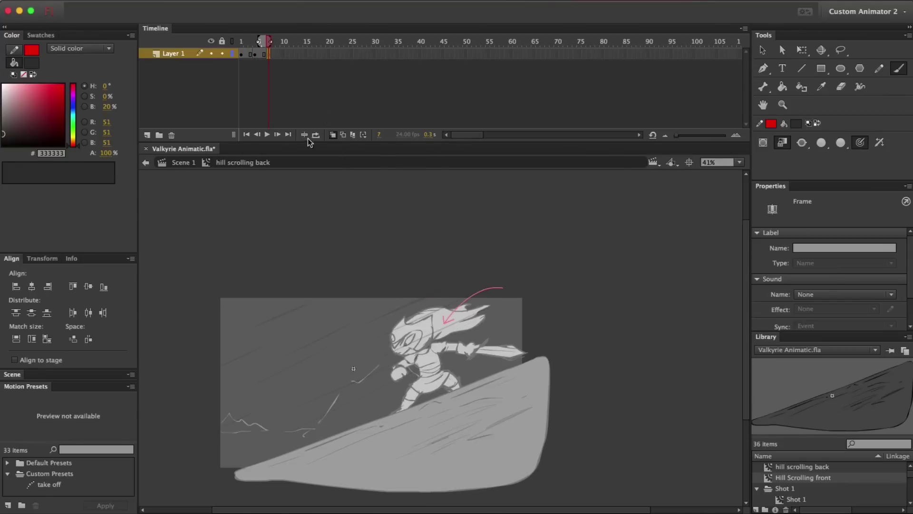
left_click(344, 137)
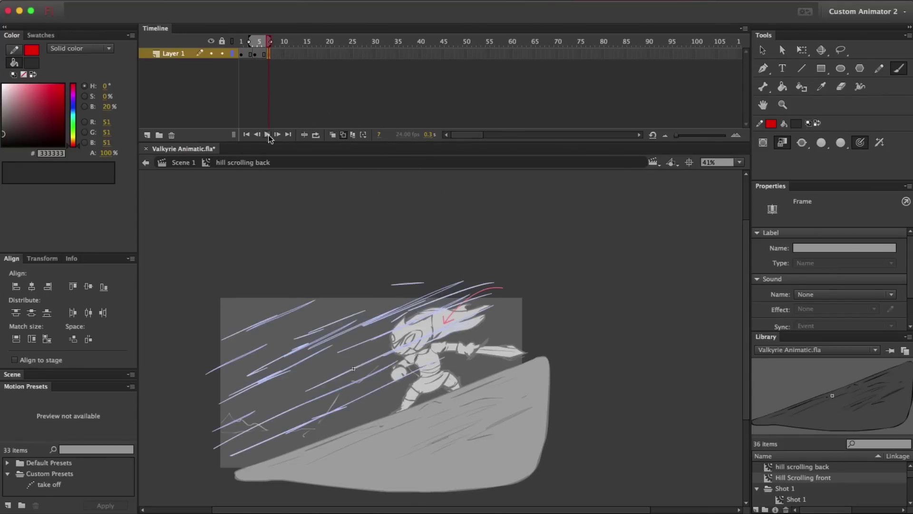
left_click(344, 135)
left_click(333, 134)
left_click_drag(249, 42, 258, 41)
left_click_drag(485, 271, 338, 340)
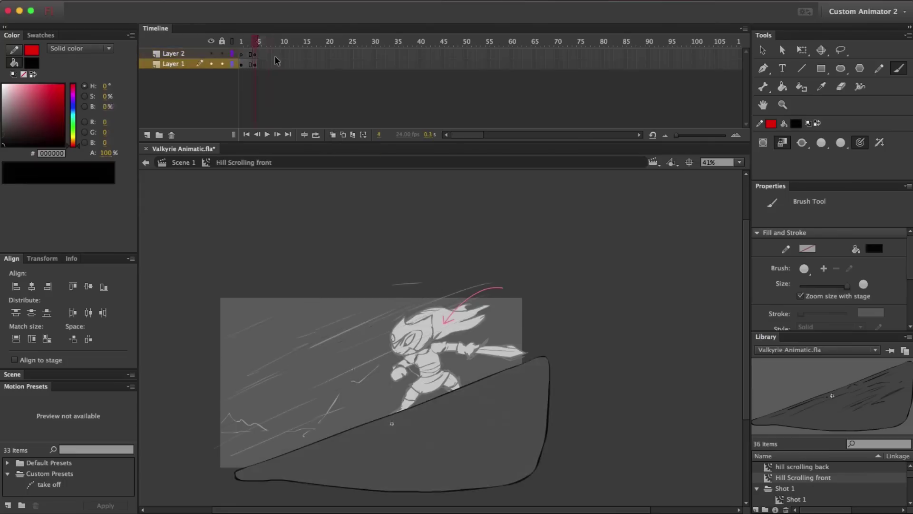
At frame 4 of Hill Scrolling front, delete the Layer 1 hill fill and brush new texture lines on Layer 2 over the onion skin.
left_click(255, 63)
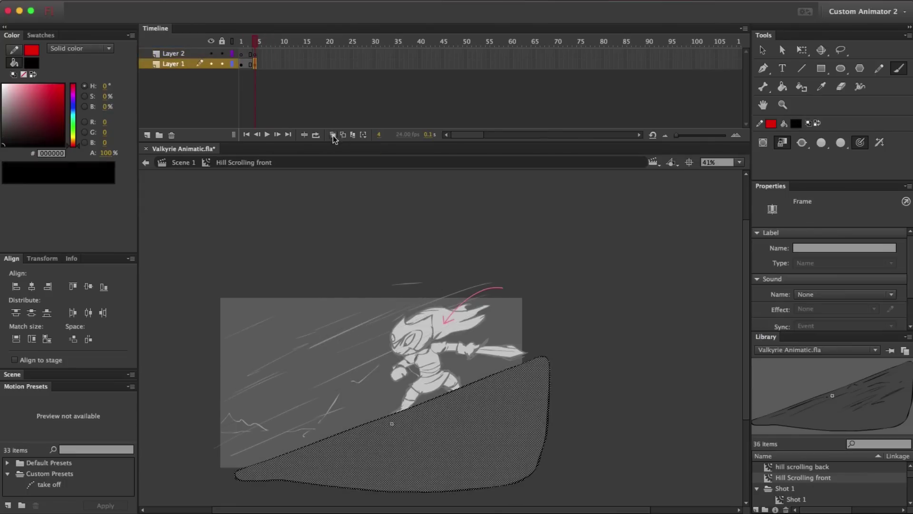
left_click(346, 261, "super")
left_click(493, 427, "super")
key("BackSpace")
left_click(256, 54)
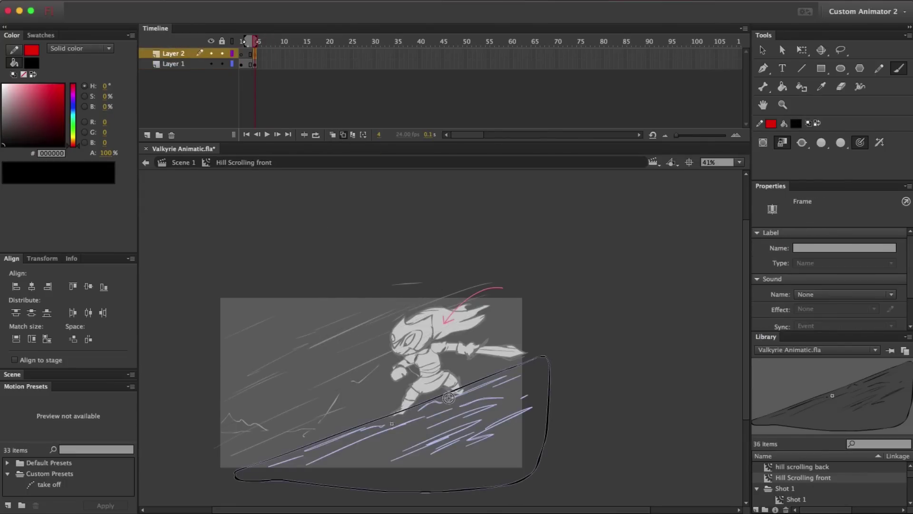
key("b")
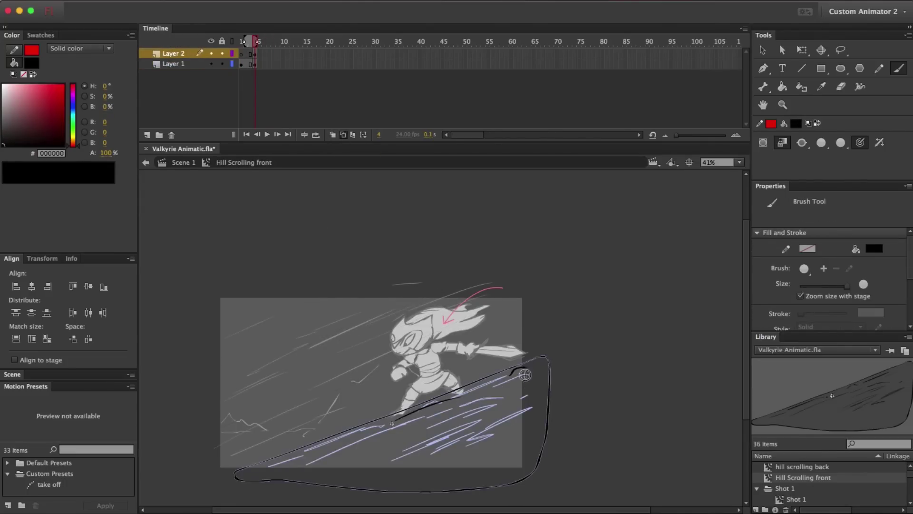
left_click_drag(496, 390, 520, 379)
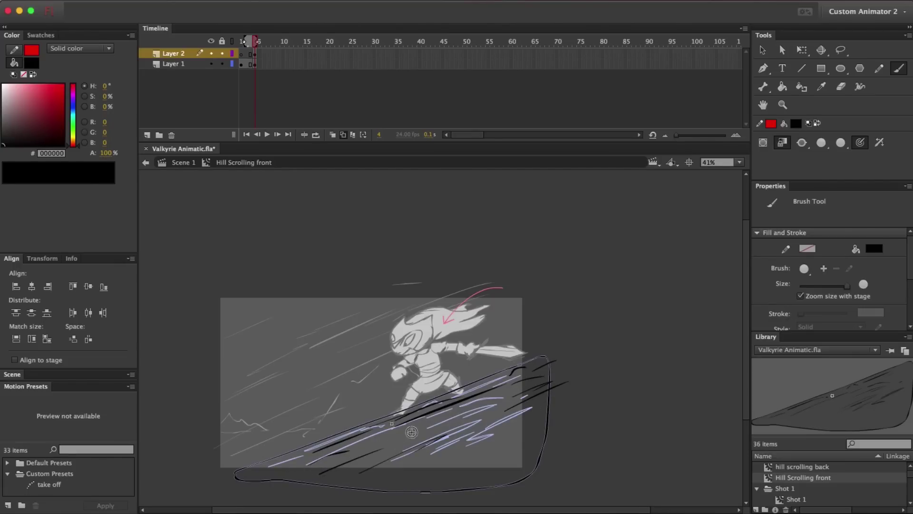
Insert keyframes at frame 7 on both Hill Scrolling front layers, scrub the line cycle, and return to Scene 1.
left_click_drag(268, 64, 267, 53)
right_click(267, 57)
left_click(290, 136)
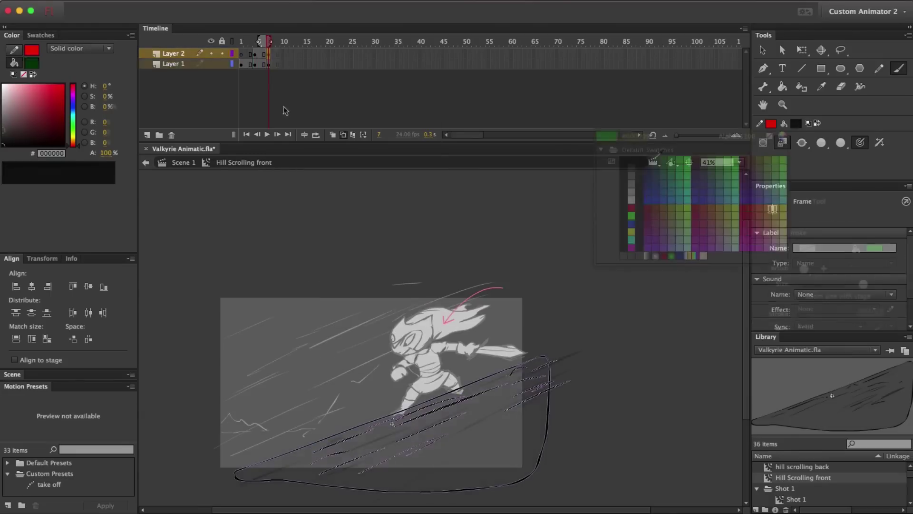
left_click(269, 55)
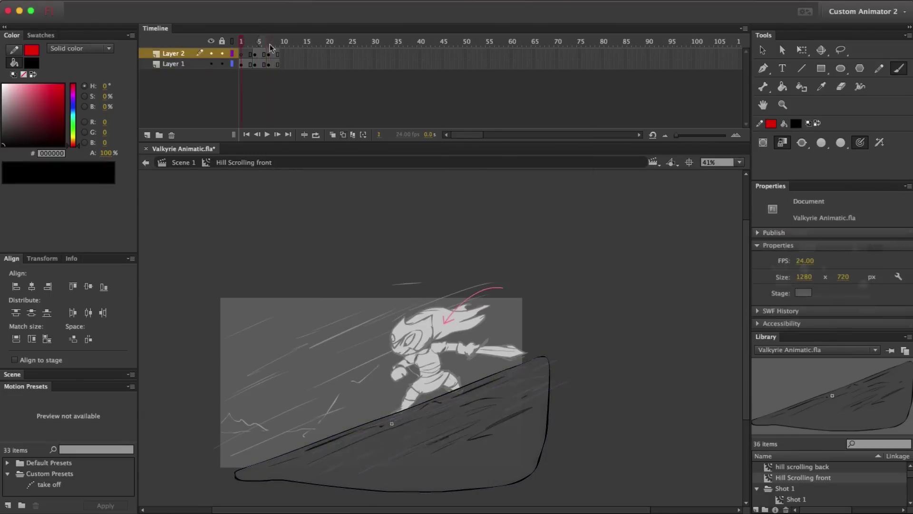
left_click_drag(243, 42, 288, 42)
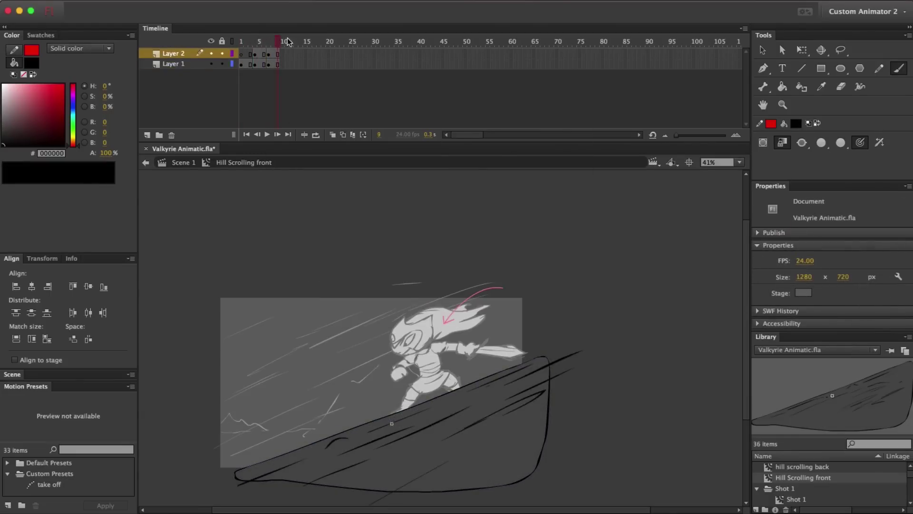
left_click(184, 162)
Clear the Layer 5 keyframe at frame 399 and move the annotation frames starting at 387 onto the Guide layer.
left_click_drag(502, 136, 498, 135)
key("v")
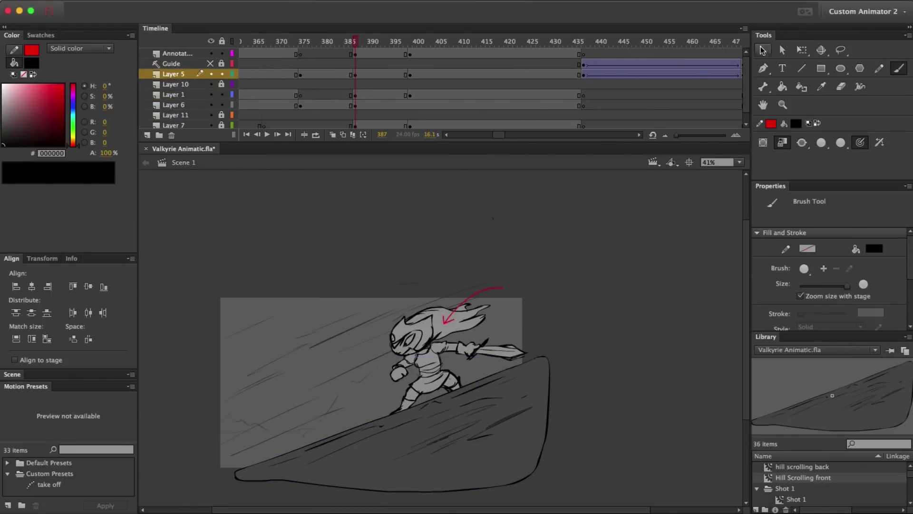
double_click(410, 74)
right_click(411, 75)
left_click(416, 62)
left_click(357, 54)
left_click(578, 55, "shift")
left_click_drag(358, 54, 357, 66)
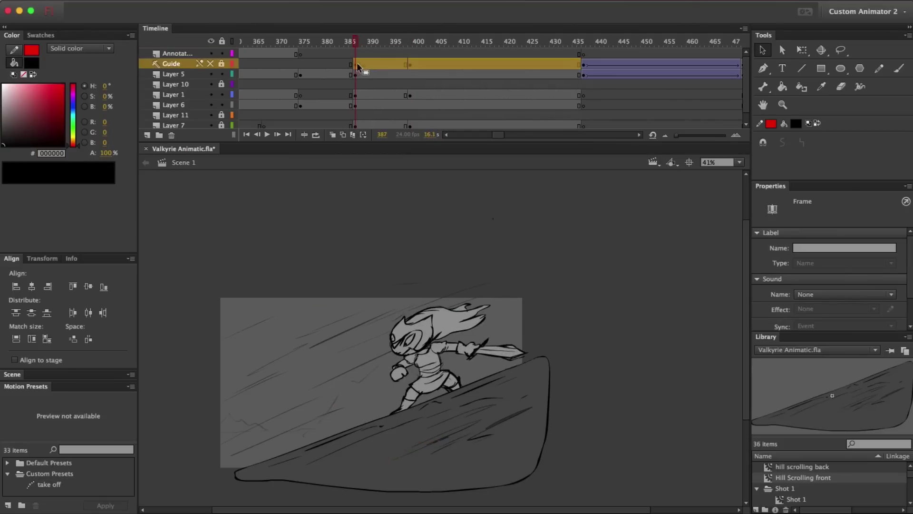
left_click(359, 43)
Place Valkyrie Sliding up beyond the hilltop at frame 387 and create a classic tween to frame 399 on Layer 1.
left_click(390, 95)
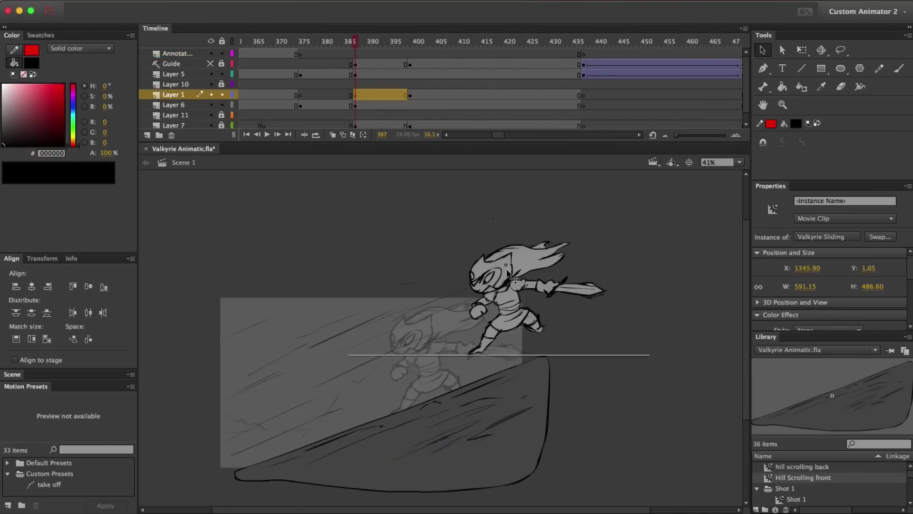
right_click(388, 94)
left_click(414, 121)
left_click_drag(358, 42, 415, 109)
left_click(410, 95)
left_click(356, 95)
Insert a keyframe at frame 392 within the Valkyrie's slide tween on Layer 1 and scrub through the motion.
right_click(378, 95)
left_click(467, 162)
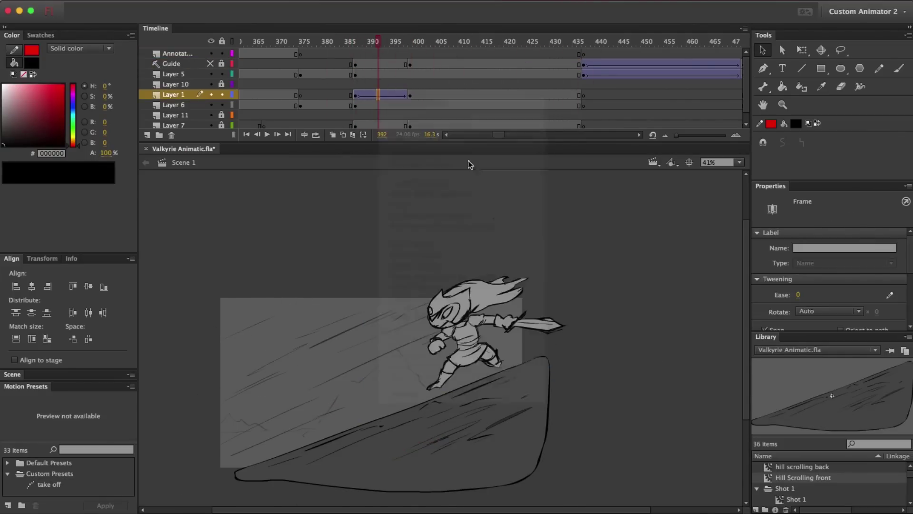
left_click_drag(378, 43, 410, 76)
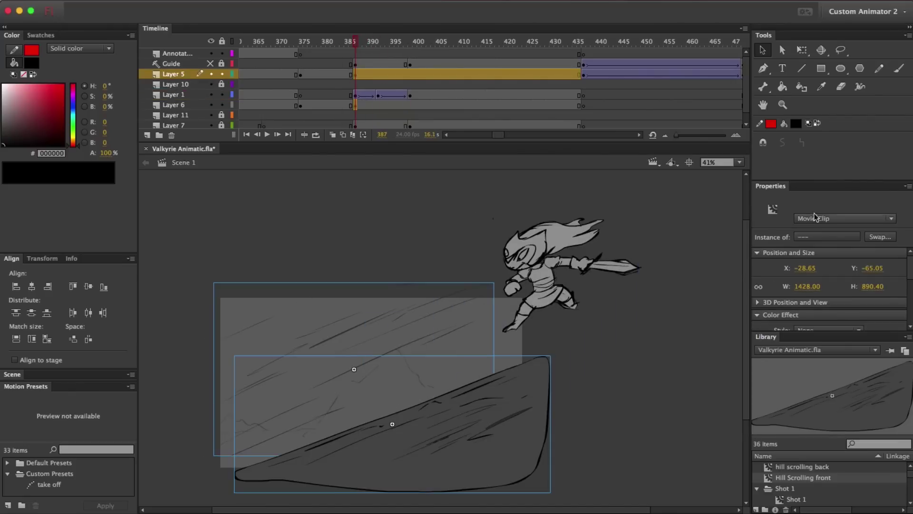
Change both hill scrolling instances to Graphic with looping playback, and scrub the shot from frame 387.
left_click(816, 217)
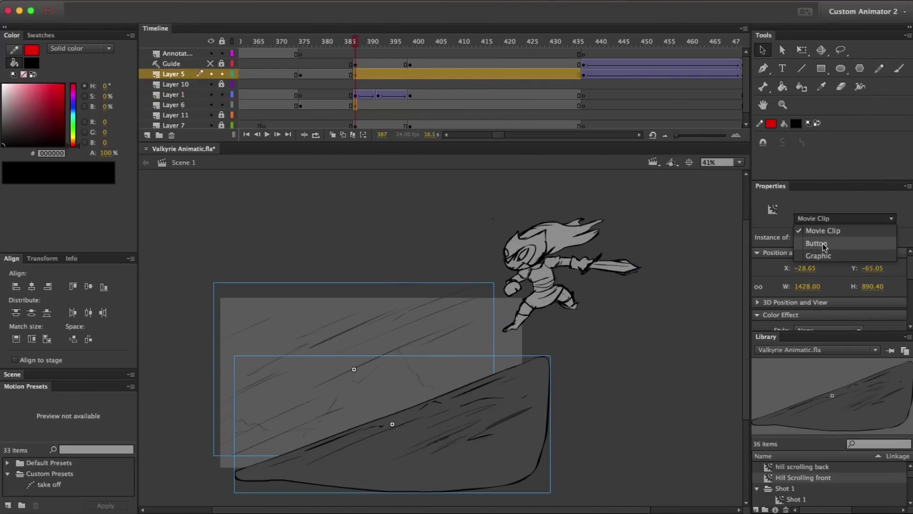
left_click(824, 258)
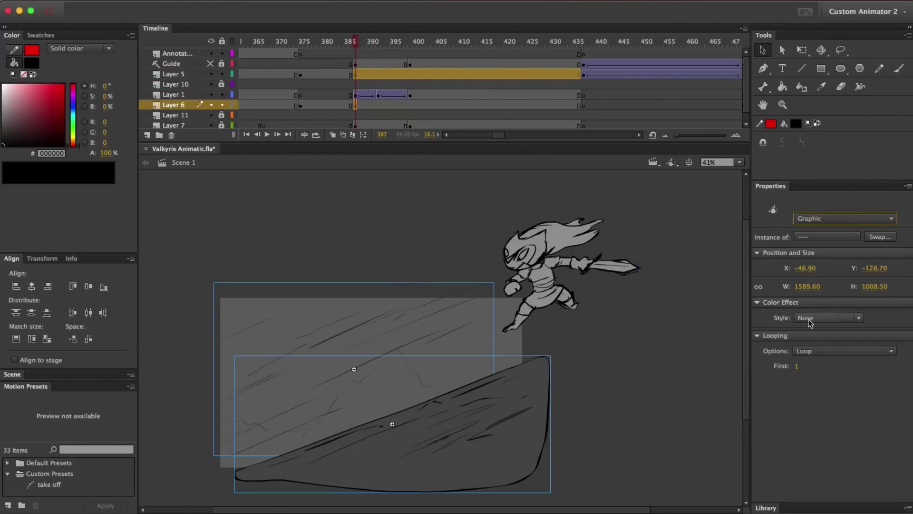
left_click(806, 351)
left_click(805, 352)
left_click_drag(357, 42, 575, 69)
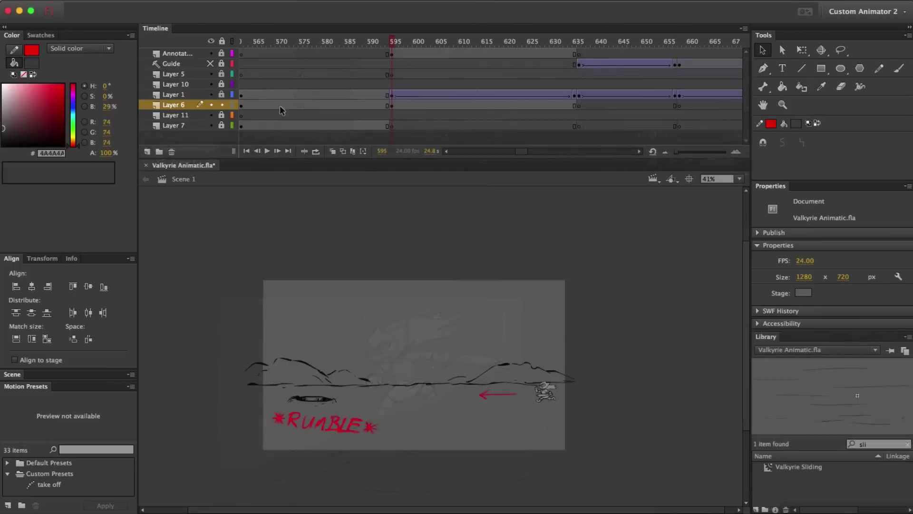
Convert the Layer 6 landscape drawing at frame 595 into a Movie Clip symbol named Horizontal BG.
left_click(389, 105)
left_click_drag(391, 109, 393, 105)
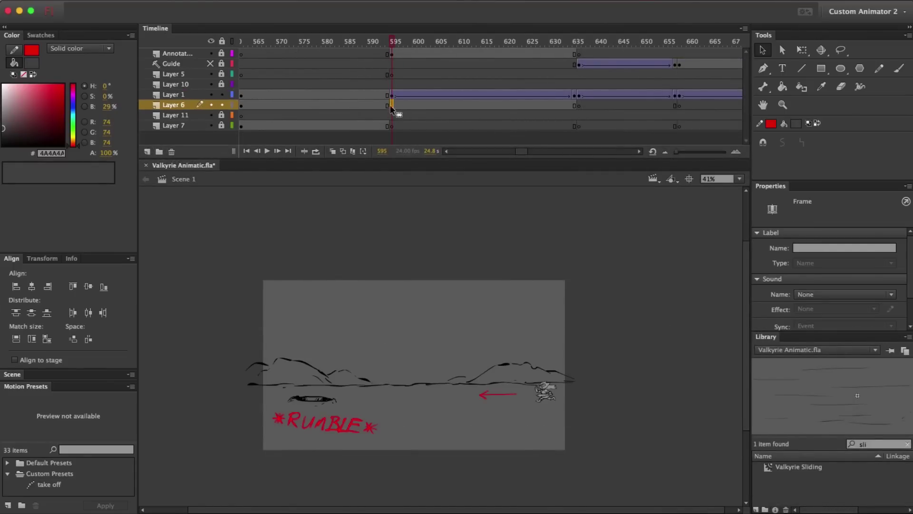
left_click(327, 399)
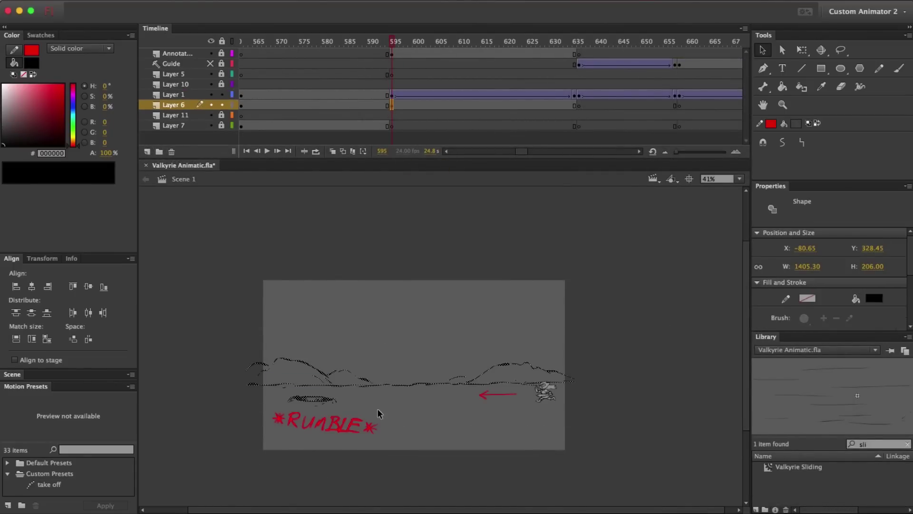
key("F8")
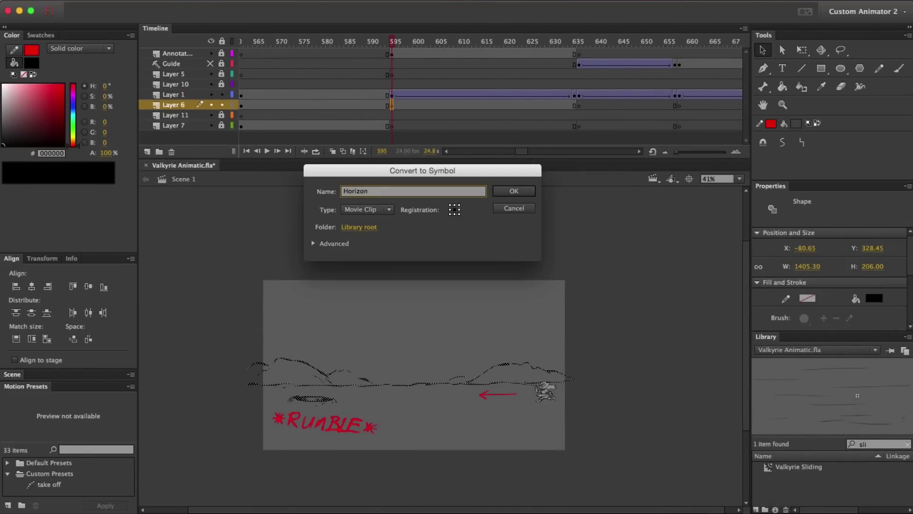
type("Horizontal BG")
key("Return")
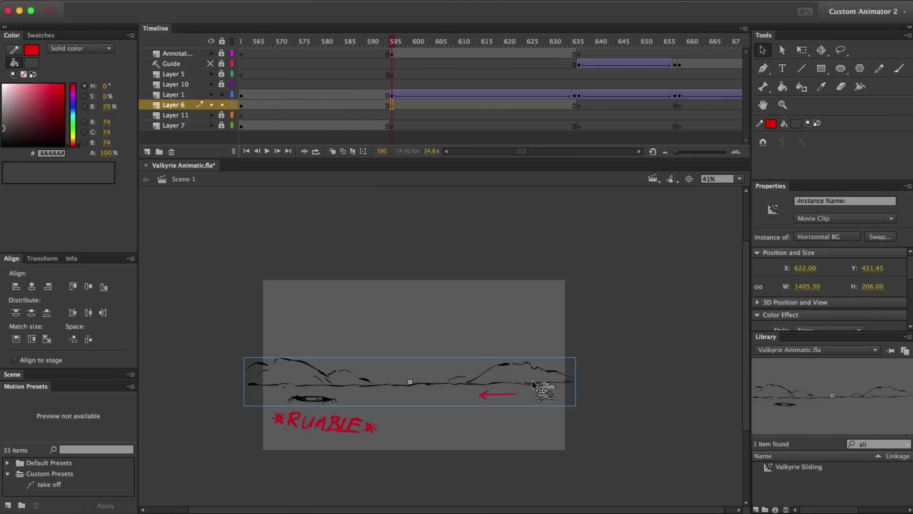
Move the RUMBLE annotation frames starting at 595 onto the Guide layer, and select the landscape together with the small Valkyrie.
left_click(534, 386, "shift")
left_click(392, 54)
left_click(574, 54, "shift")
mouse_move(554, 54)
left_mouse_down()
mouse_move(552, 64)
mouse_move(394, 71)
left_mouse_up()
left_click(393, 74)
left_click(475, 384)
left_click(552, 397, "shift")
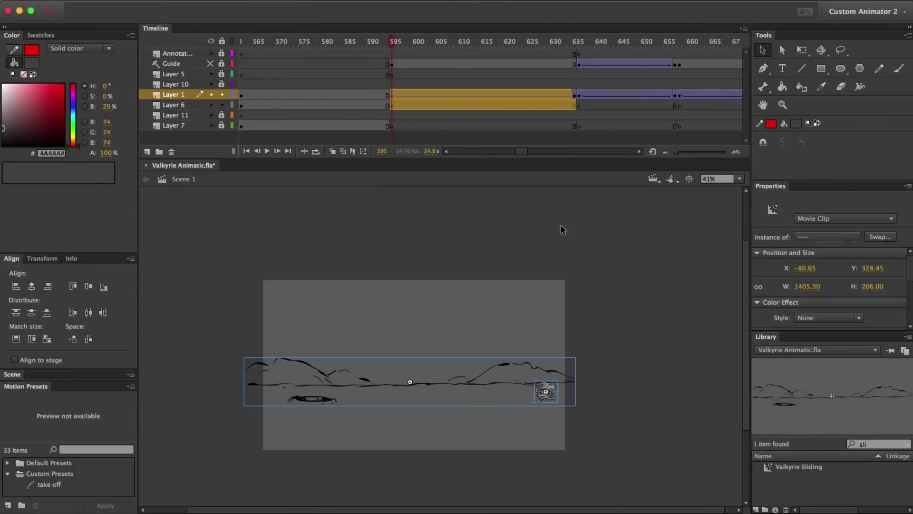
left_click_drag(435, 45, 396, 87)
left_click(393, 94)
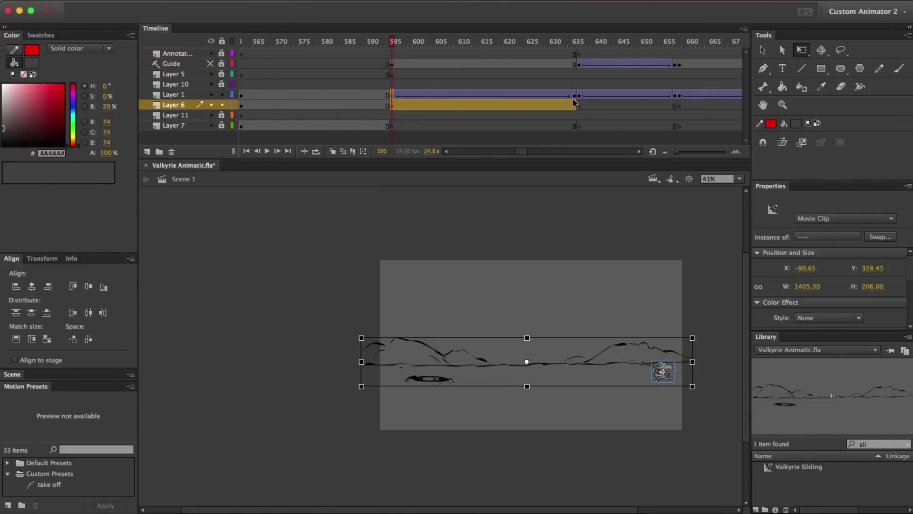
Insert a Layer 6 keyframe at frame 635 and create a classic tween for the landscape from frame 595.
left_click(574, 103)
right_click(574, 106)
left_click(643, 194)
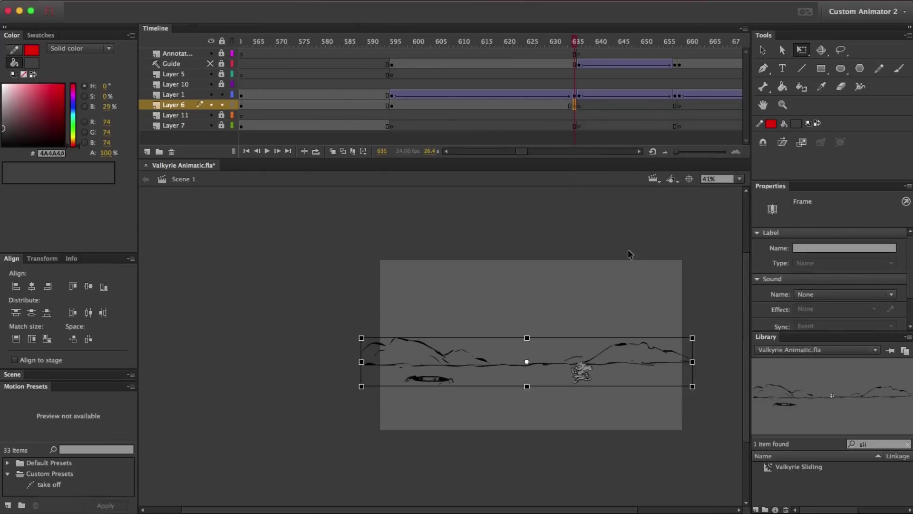
left_click_drag(570, 43, 576, 76)
left_click(421, 105)
right_click(422, 107)
left_click(475, 140)
Enlarge the landscape and Valkyrie together at frame 595 with Free Transform, reposition them so she stays in frame, and scrub the camera move.
left_click_drag(313, 307, 711, 411)
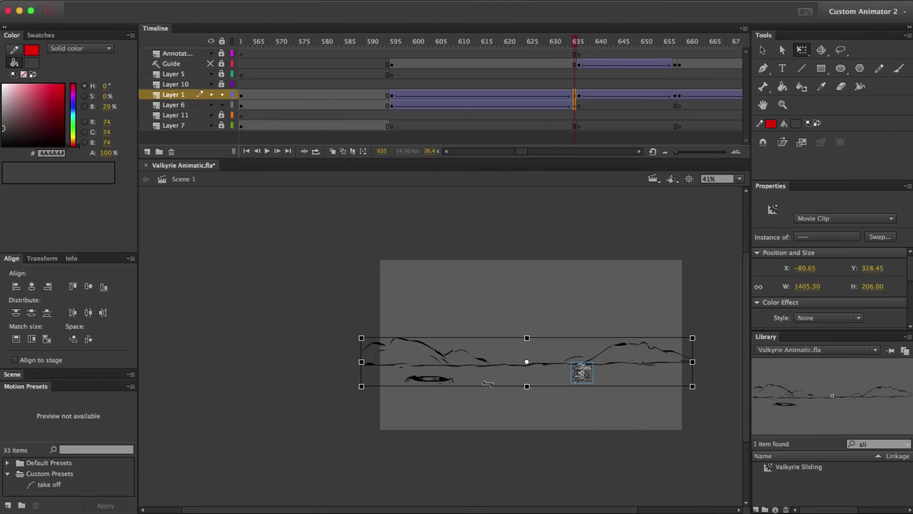
left_click(393, 43)
left_click_drag(314, 309, 649, 430)
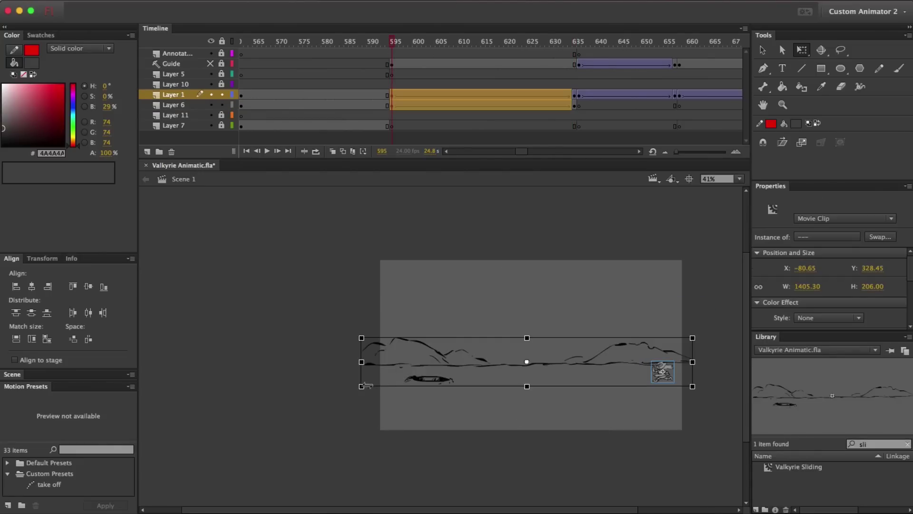
left_click_drag(361, 386, 228, 406)
mouse_move(613, 375)
left_mouse_down()
mouse_move(470, 356)
mouse_move(487, 360)
left_mouse_up()
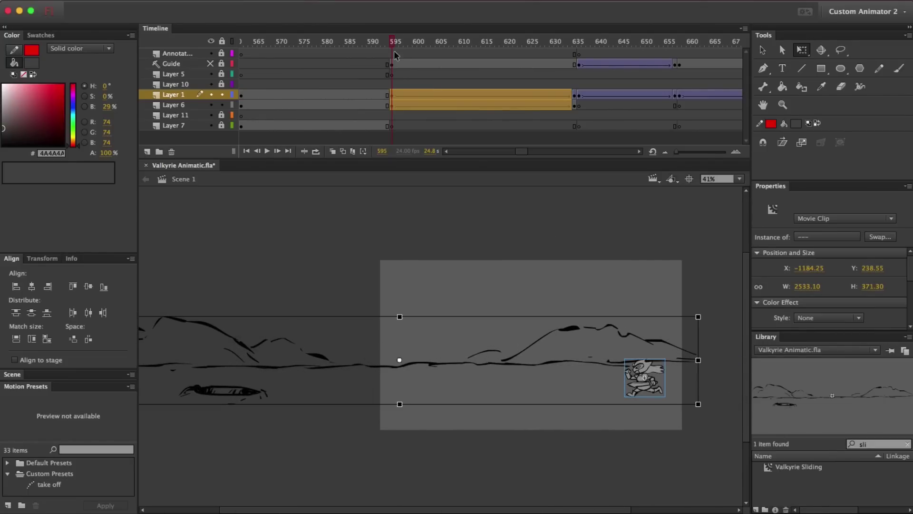
left_click_drag(396, 43, 575, 84)
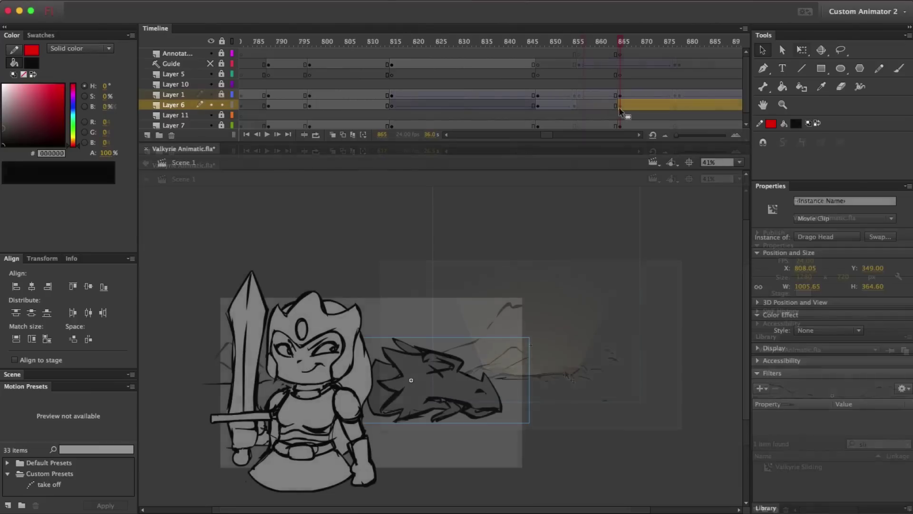
Copy the Drago Head keyframe on Layer 6 from frame 865 to frame 847.
left_click_drag(619, 106, 538, 108)
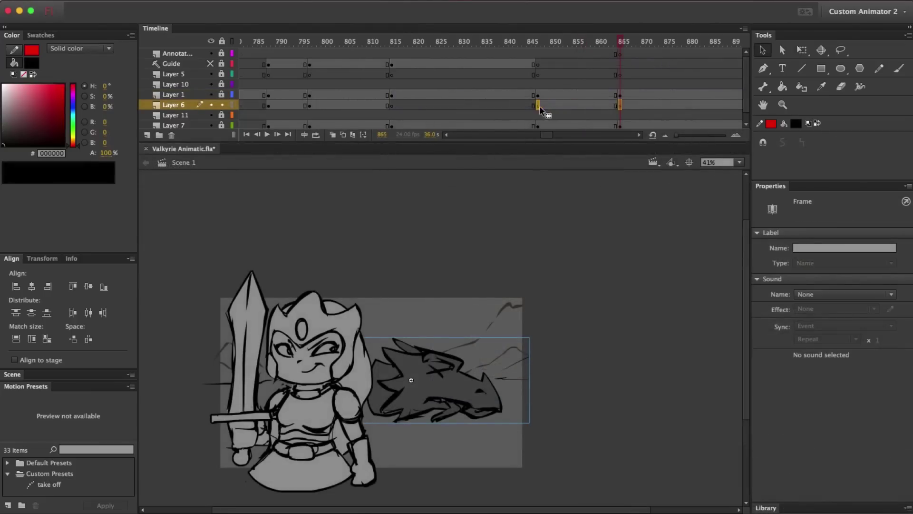
left_click(620, 75)
left_click(618, 114)
left_click(538, 106)
left_click(619, 114)
Raise the Drago Head above the stage at frame 847 and delete the stray strokes around it inside its symbol.
left_click_drag(443, 390, 441, 254)
double_click(441, 254)
left_click(470, 182)
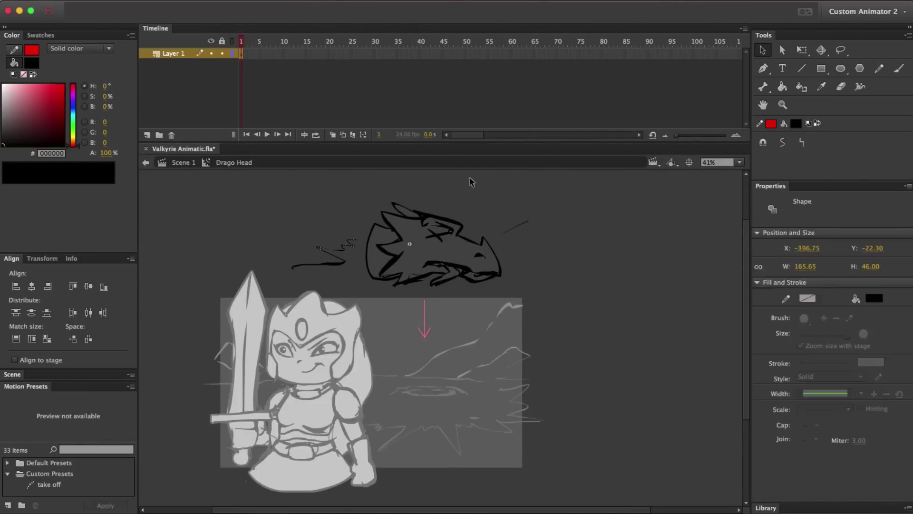
key("Delete")
key("l")
left_click_drag(497, 216, 534, 235)
key("Delete")
left_click_drag(357, 238, 341, 286)
key("Delete")
key("v")
double_click(550, 177)
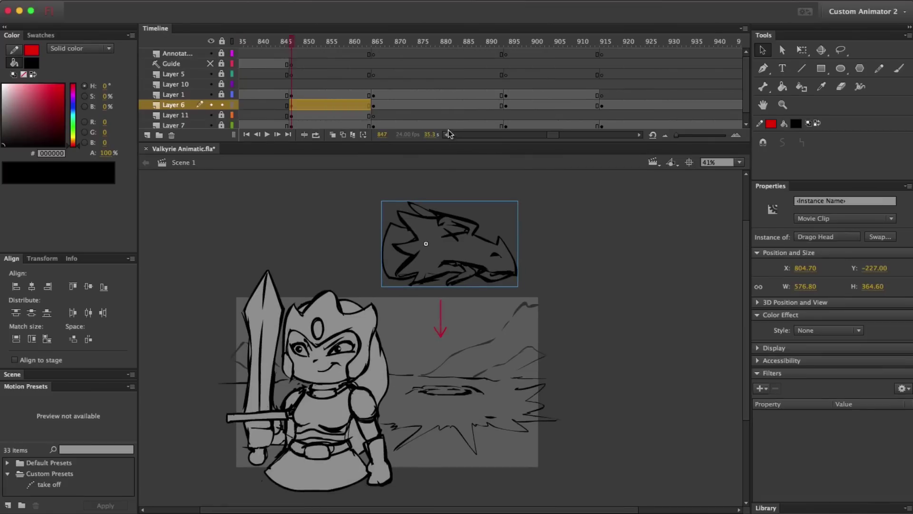
Line the Drago Head up above its landing spot and move the Layer 11 impact keyframe to frame 856.
left_click(352, 41)
left_click_drag(447, 266, 455, 404)
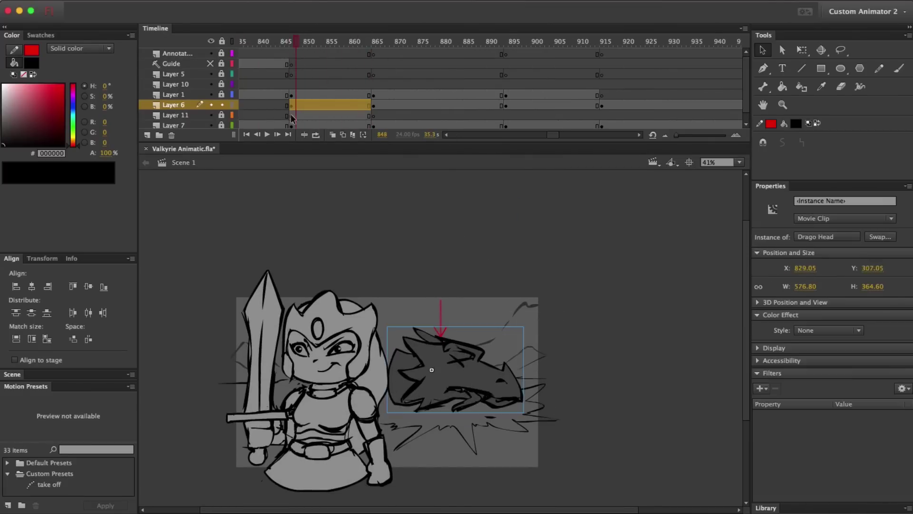
left_click(298, 116)
left_click_drag(293, 117, 329, 116)
left_click(469, 373)
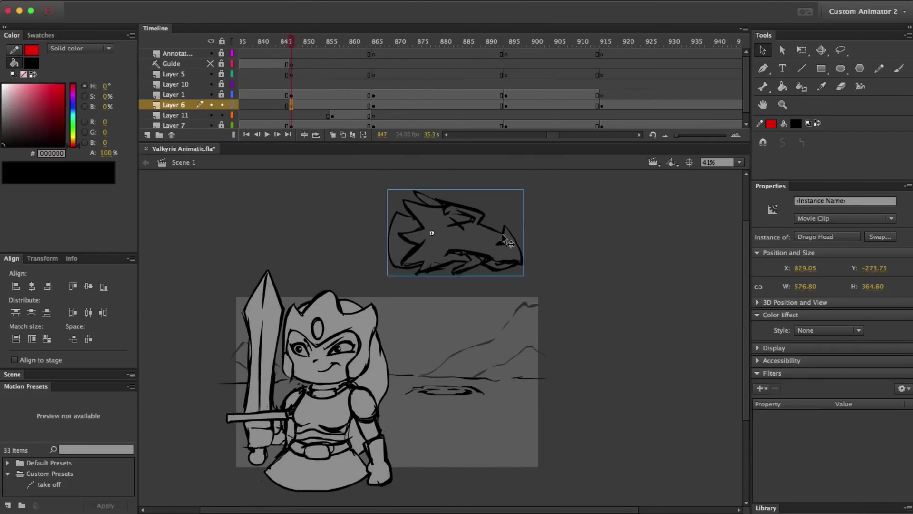
Rotate the Drago Head at frame 847 with Free Transform, and add a frame 864 keyframe with the head on the ground.
key("q")
left_click_drag(527, 187, 499, 164)
left_click_drag(292, 104, 369, 105)
left_click_drag(471, 239, 459, 357)
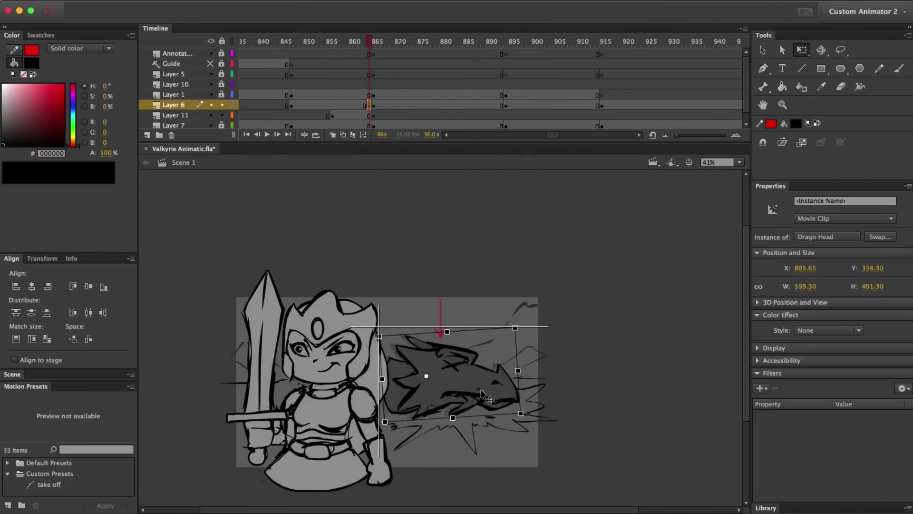
Create a classic tween on Layer 6 for the Drago Head's fall from frame 847 to 864.
left_click(337, 106)
right_click(447, 224)
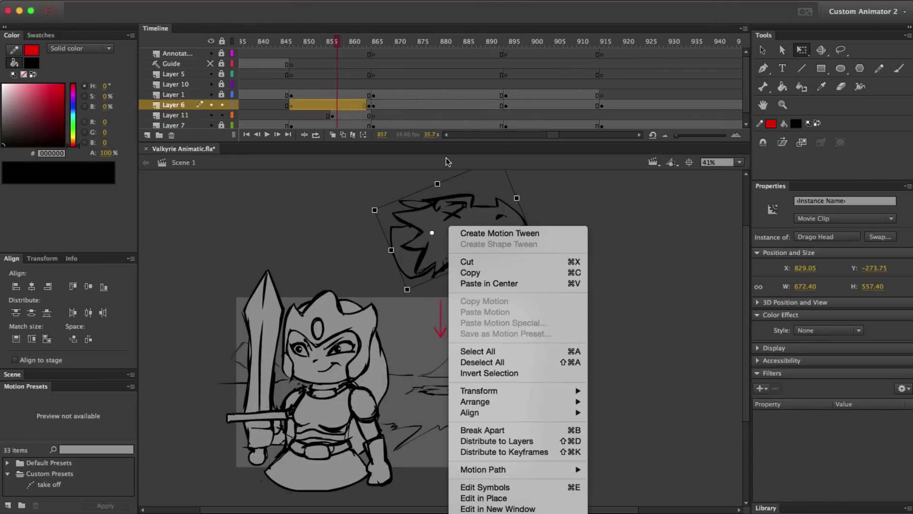
left_click(500, 233)
Shorten the fall by setting the Drago Head on the ground at an earlier Layer 6 keyframe, frame 852.
left_click(346, 104)
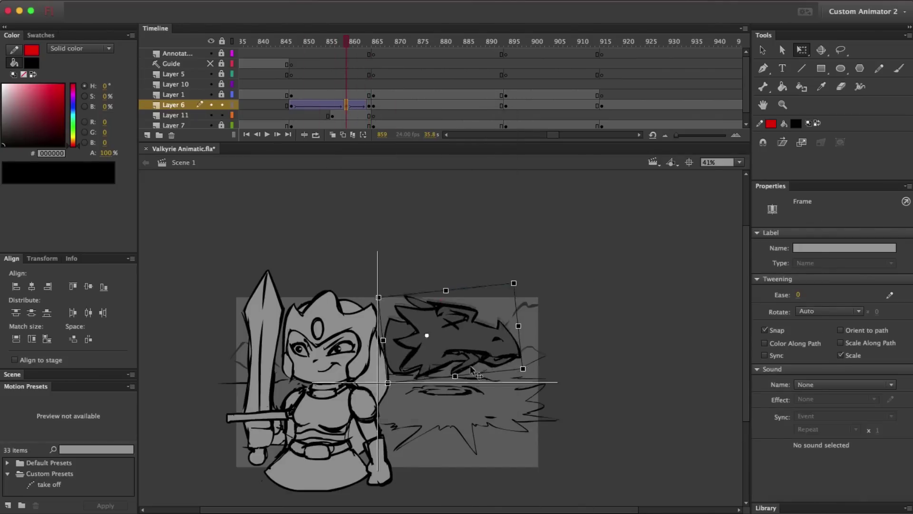
left_click_drag(471, 369, 472, 409)
left_click_drag(369, 42, 336, 105)
left_click_drag(315, 44, 324, 106)
left_click(315, 106)
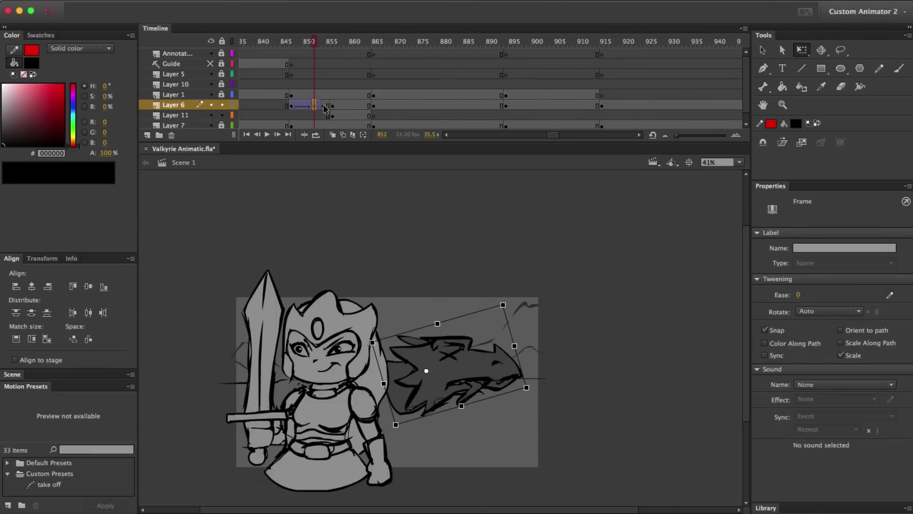
Undo the last two timeline changes and insert a Layer 6 keyframe at frame 855.
key("super+z")
key("super+z")
right_click(328, 109)
left_click(348, 195)
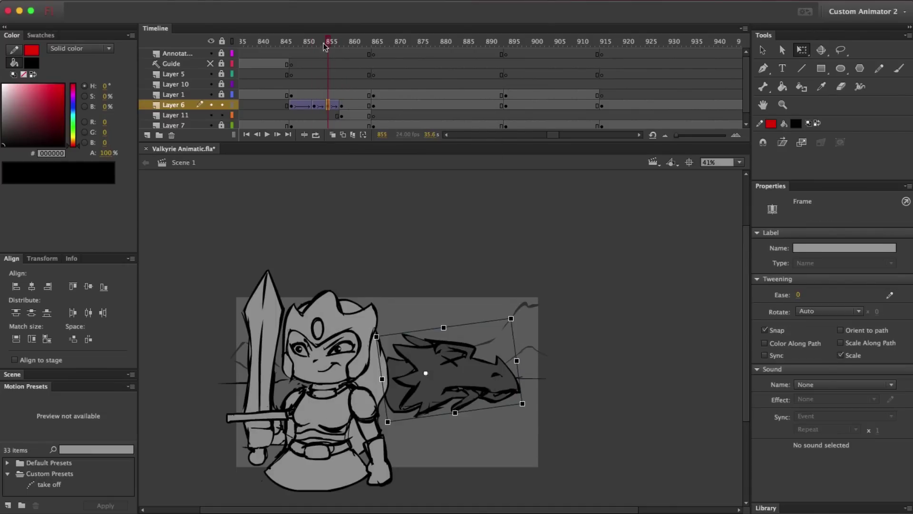
Shape the Drago Head's bounce with Layer 6 keyframes at frames 851 and 852, repositioning the head on the ground.
left_click(323, 42)
left_click(315, 105)
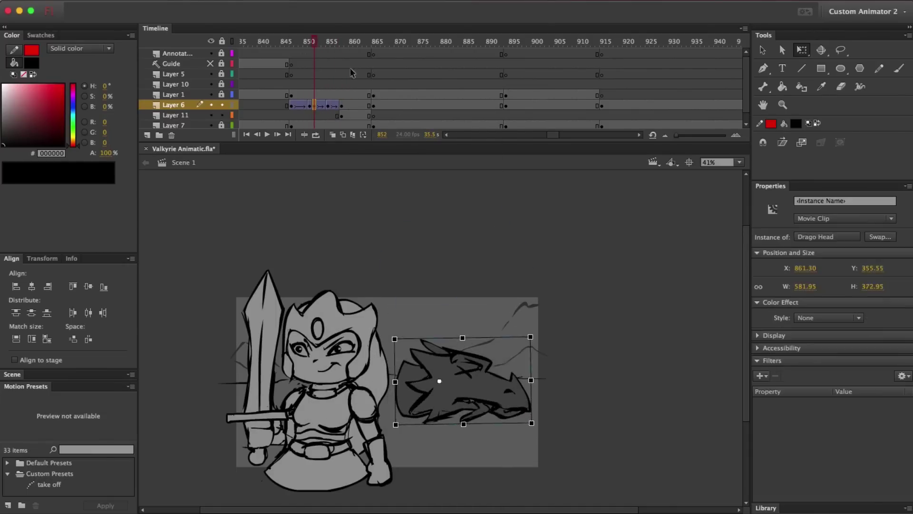
left_click_drag(316, 42, 408, 98)
left_click(398, 106)
left_click(449, 339)
left_click(383, 105)
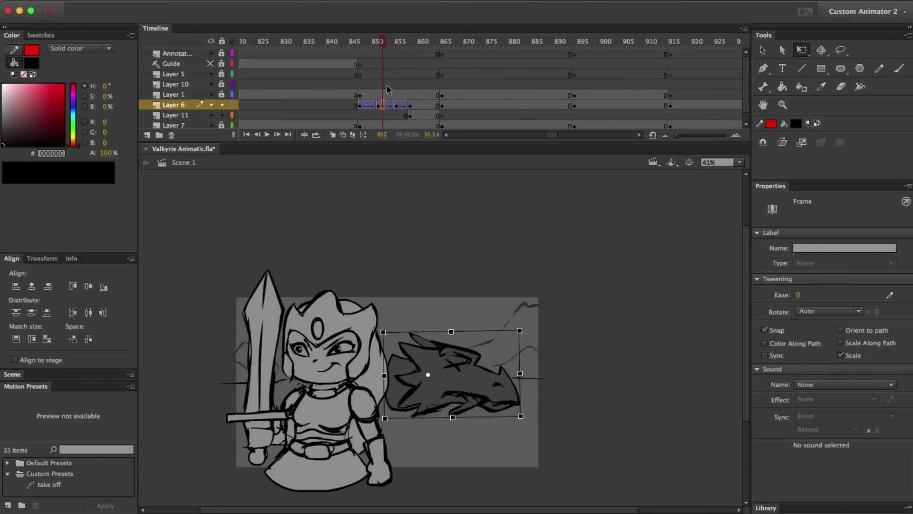
Move the Layer 11 impact keyframe to frame 853 and set a custom ease on the Layer 6 tween between frames 852 and 855.
left_click_drag(383, 42, 414, 88)
left_click_drag(410, 116, 388, 115)
left_click_drag(396, 42, 390, 88)
left_click(387, 106)
left_click(890, 296)
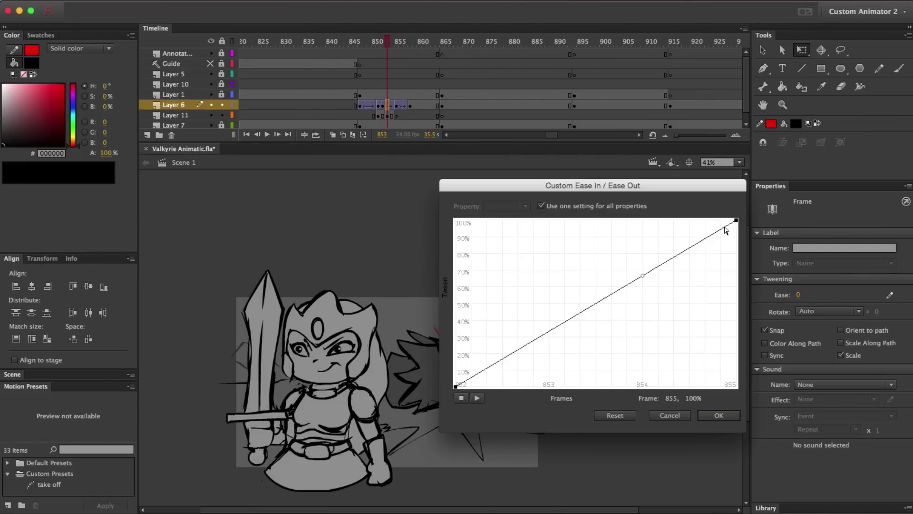
left_click(705, 415)
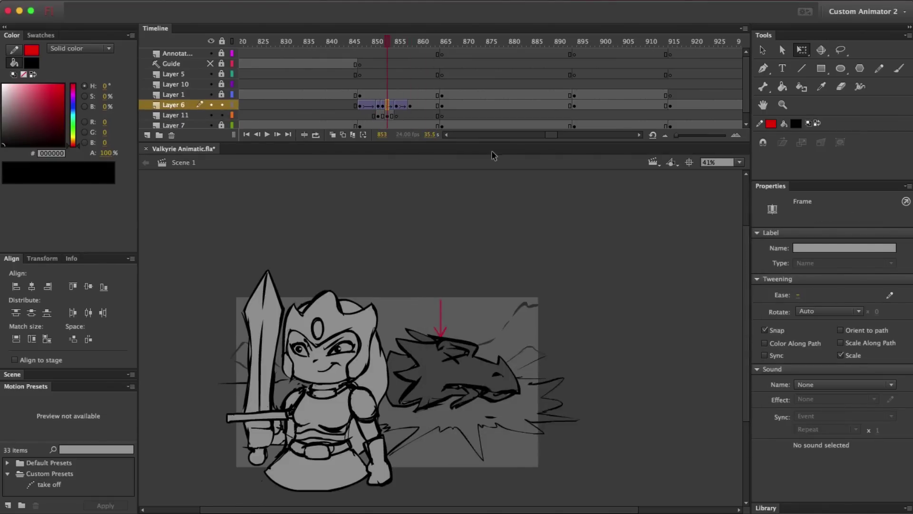
Apply a custom ease curve to the Layer 6 tween between frames 855 and 858, and scrub the head's drop.
left_click(890, 296)
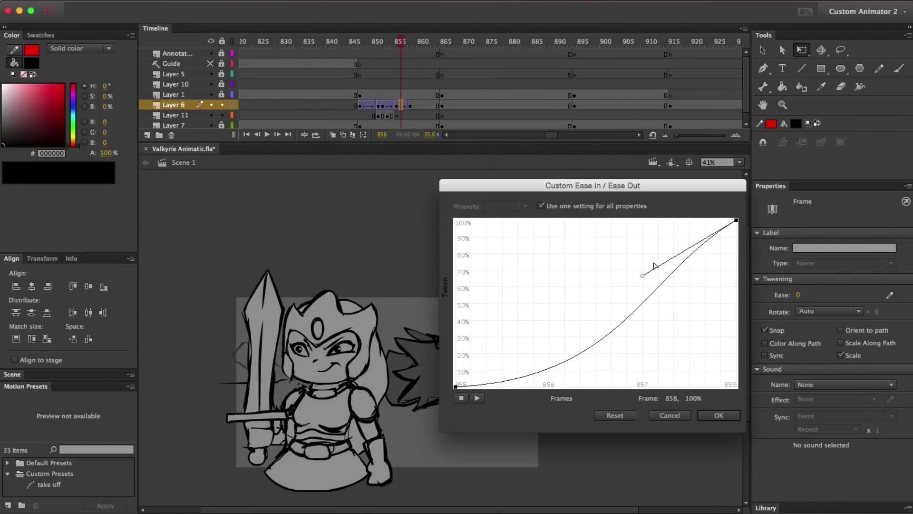
left_click_drag(642, 276, 677, 324)
left_click(712, 413)
left_click_drag(400, 41, 353, 79)
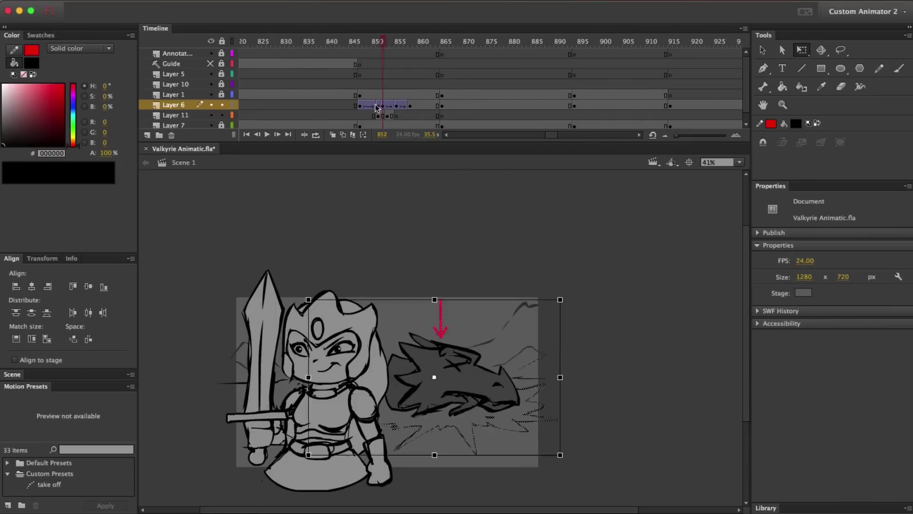
mouse_move(377, 107)
left_mouse_down()
mouse_move(393, 101)
mouse_move(361, 107)
mouse_move(410, 121)
mouse_move(367, 107)
mouse_move(432, 107)
mouse_move(385, 104)
mouse_move(421, 105)
left_mouse_up()
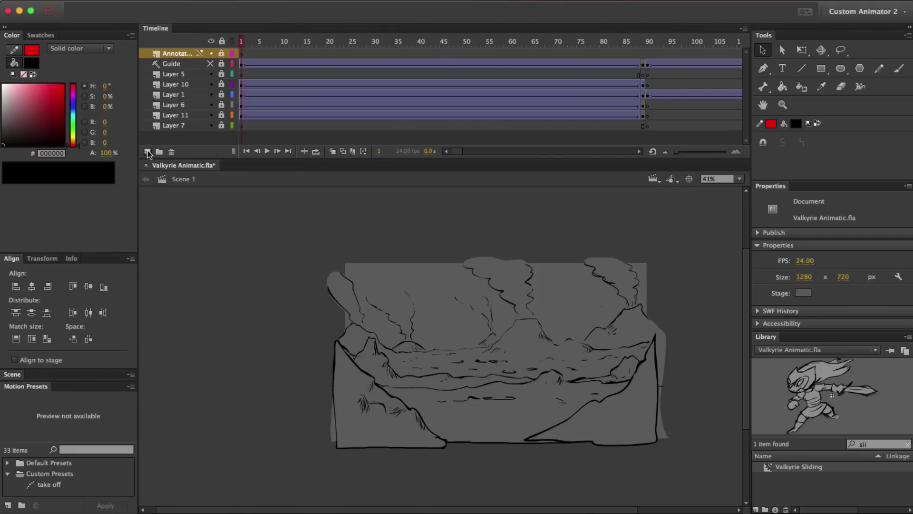
Add a new top layer named Fade and draw a black rectangle without an outline covering the whole stage at frame 1.
left_click(148, 152)
double_click(177, 54)
left_click(241, 54)
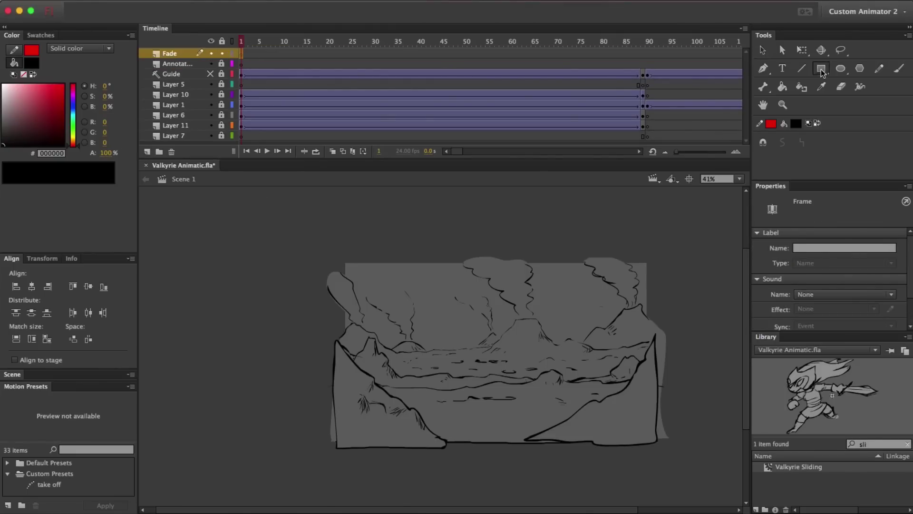
key("r")
mouse_move(325, 254)
left_mouse_down()
mouse_move(668, 461)
mouse_move(664, 446)
left_mouse_up()
key("v")
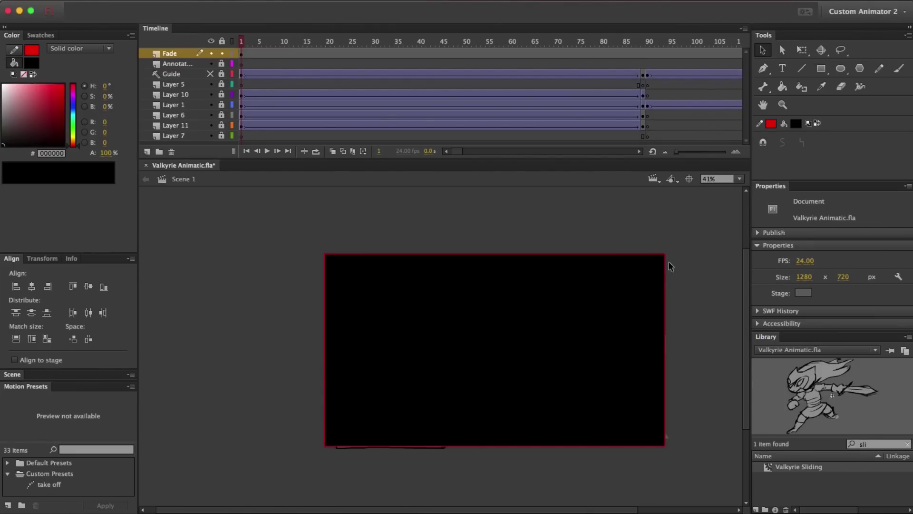
left_click(670, 263)
Insert a blank keyframe at frame 15 and a keyframe at frame 14 on Fade, and create a shape tween from frame 1.
left_click(305, 53)
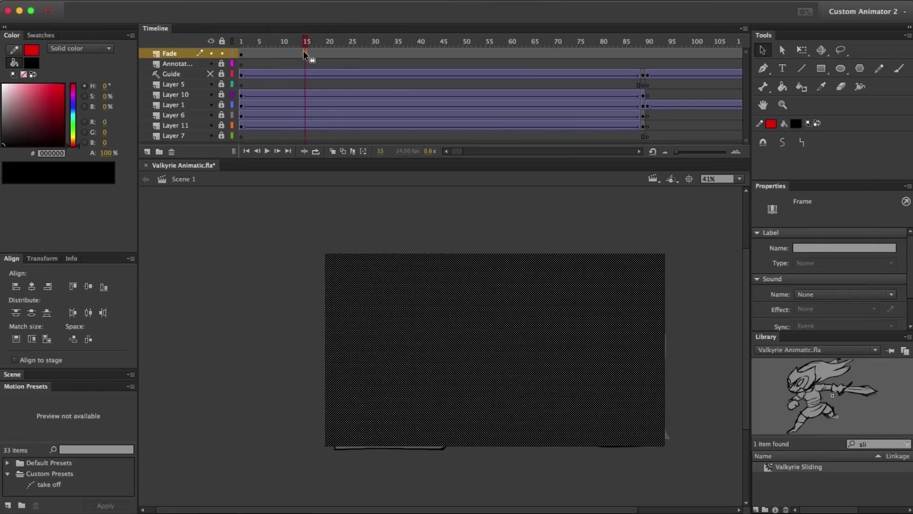
key("F7")
left_click(300, 54)
key("F6")
right_click(267, 54)
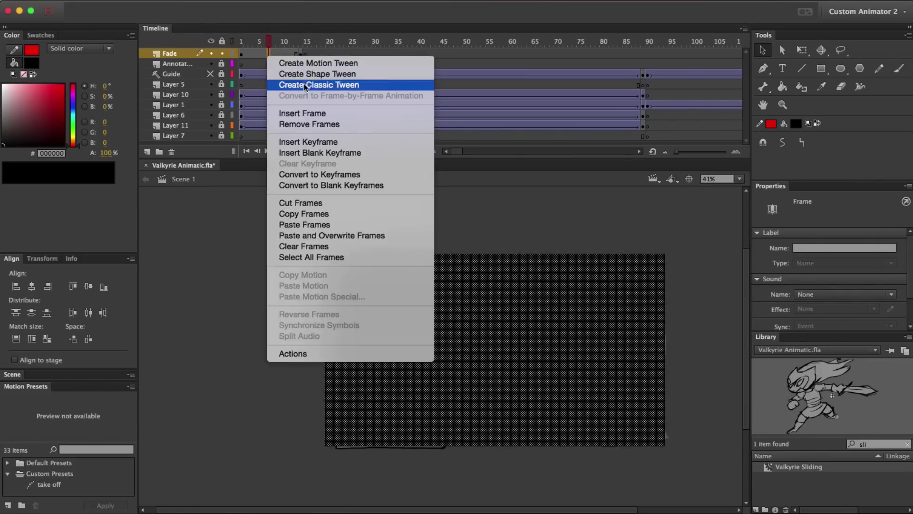
left_click(305, 74)
Set the black rectangle's alpha to 0% at the Fade layer's frame 14 keyframe and play the fade-in.
left_click(301, 54)
left_click_drag(106, 153, 22, 152)
left_click_drag(291, 42, 239, 47)
key("Return")
Lengthen the Fade layer's shape tween by 18 frames so it ends at frame 32, and play it back.
left_click(267, 53)
key("F5")
key("F5")
key("F5")
key("F5")
key("F5")
key("F5")
key("F5")
key("F5")
key("F5")
key("F5")
key("F5")
key("F5")
key("F5")
key("F5")
key("F5")
key("F5")
key("F5")
key("F5")
key("Return")
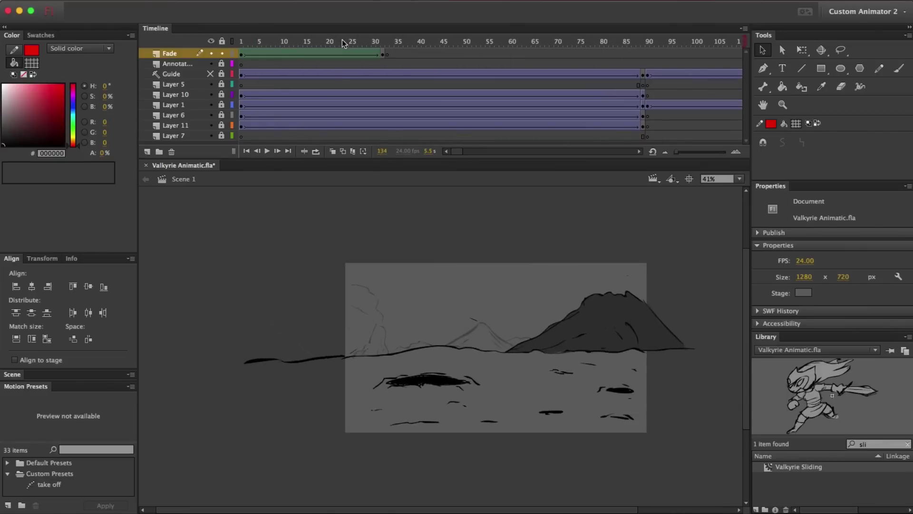
Give the Fade shape tween a negative ease value and replay the opening from frame 1.
left_click(296, 53)
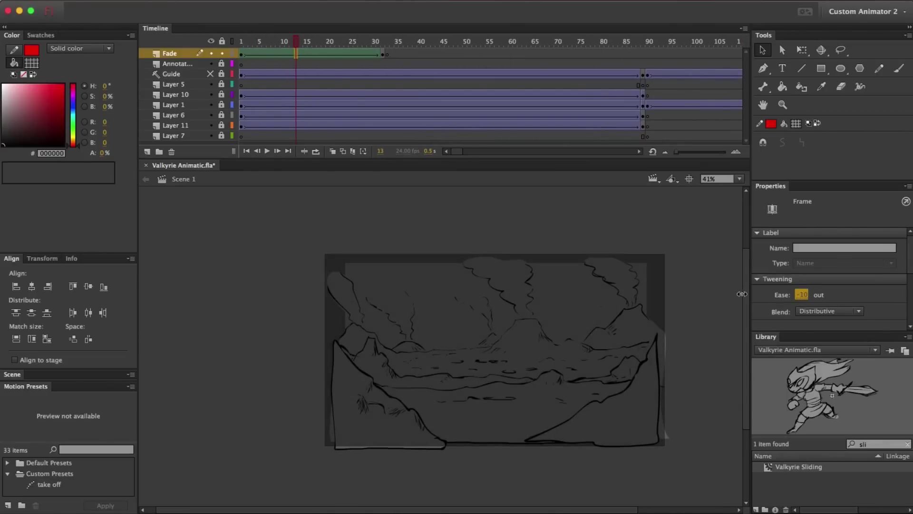
left_click_drag(742, 294, 738, 294)
left_click_drag(291, 42, 240, 45)
key("Return")
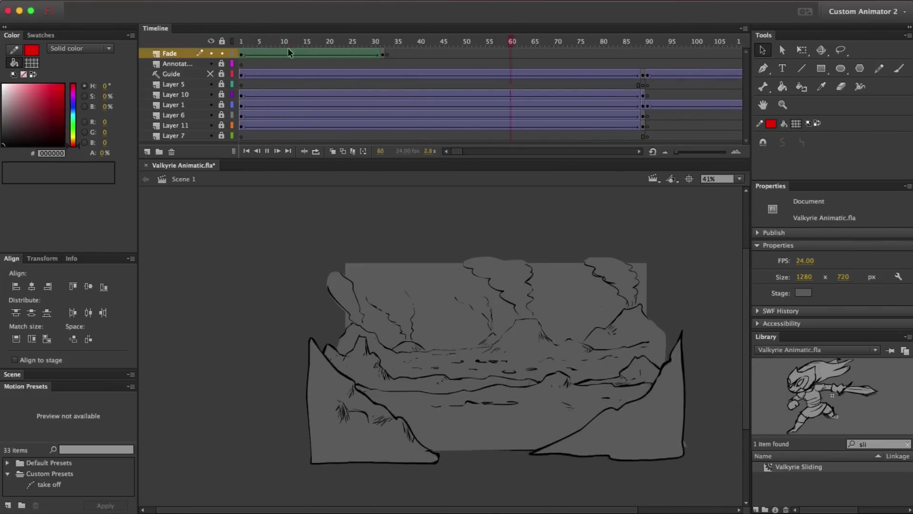
Insert frames across all layers over the range 56 to 73 to lengthen the opening shot.
left_click(387, 55)
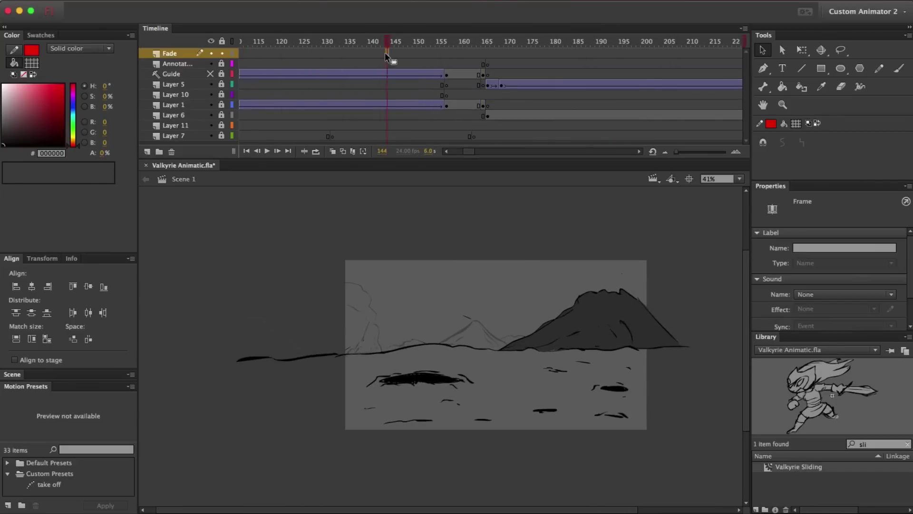
scroll(387, 56, "left", 10)
left_click(493, 55)
left_click(566, 138, "shift")
right_click(538, 85)
left_click(590, 146)
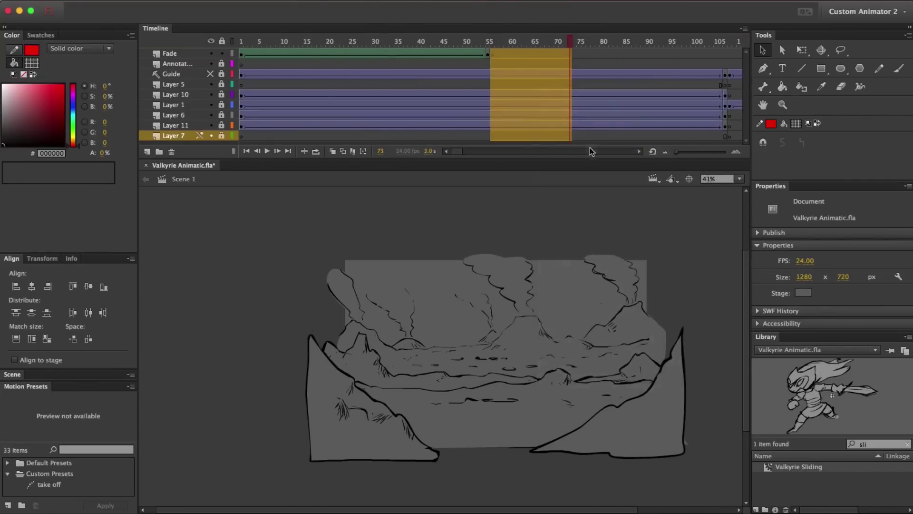
left_click_drag(495, 65, 241, 65)
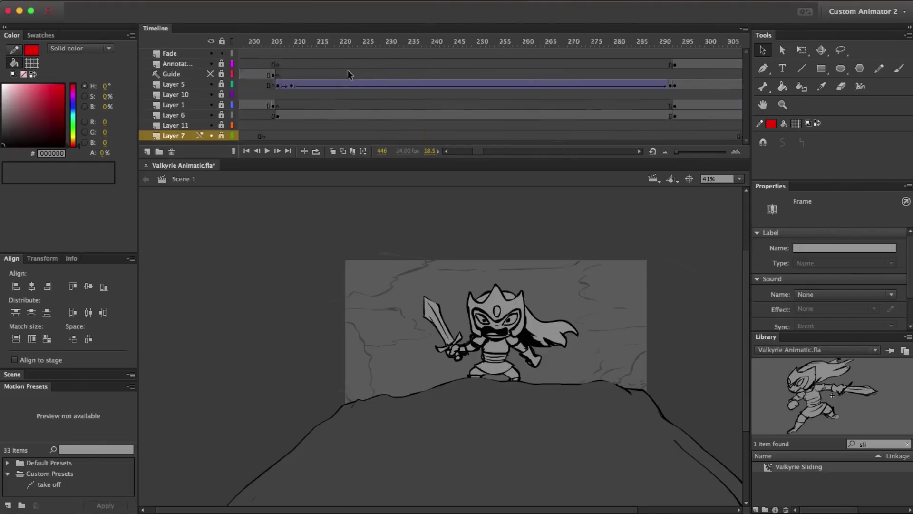
Copy the opening fade frames and paste them onto the Fade layer over frames 1085 to 1125.
left_click(375, 55)
right_click(333, 52)
left_click(377, 212)
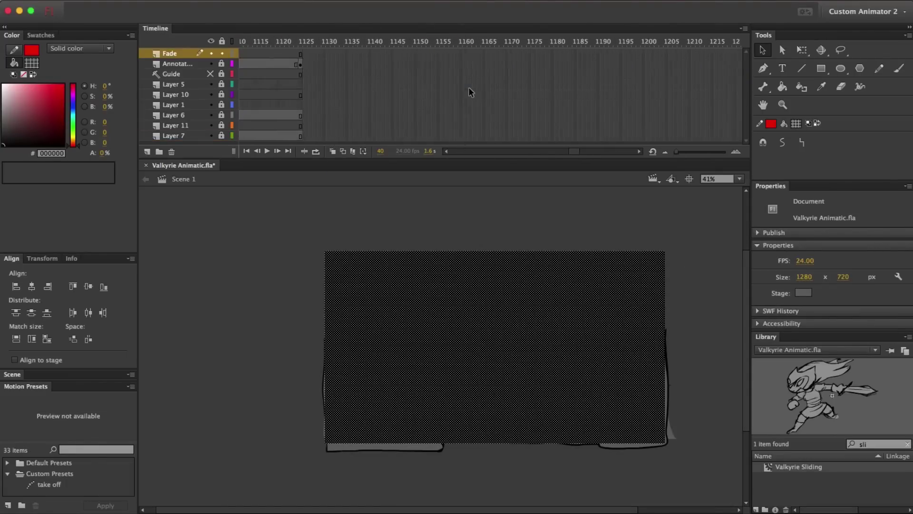
scroll(469, 92, "left", 4)
left_click(324, 54)
left_click(501, 55, "shift")
right_click(380, 54)
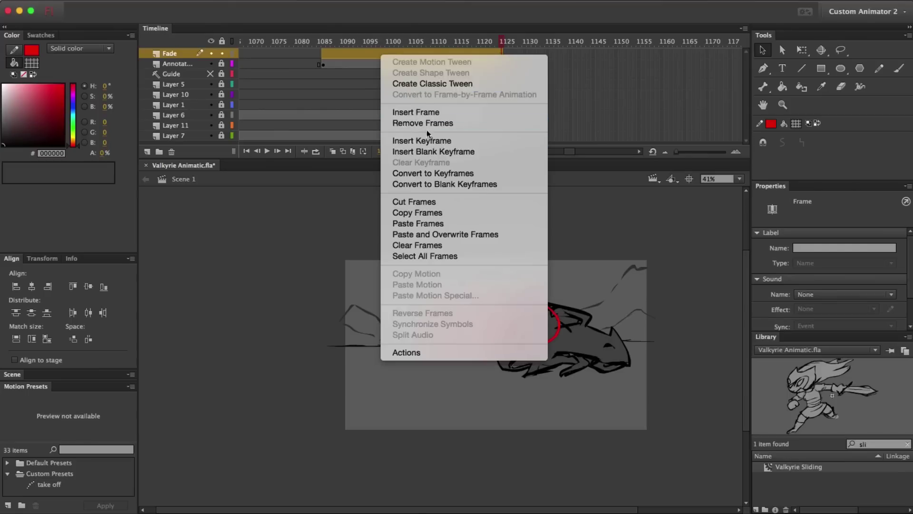
left_click(418, 223)
Place the Fade layer below the annotation layer and reverse its frames from 1085 to 1125 into a fade-out.
left_click_drag(176, 57, 175, 67)
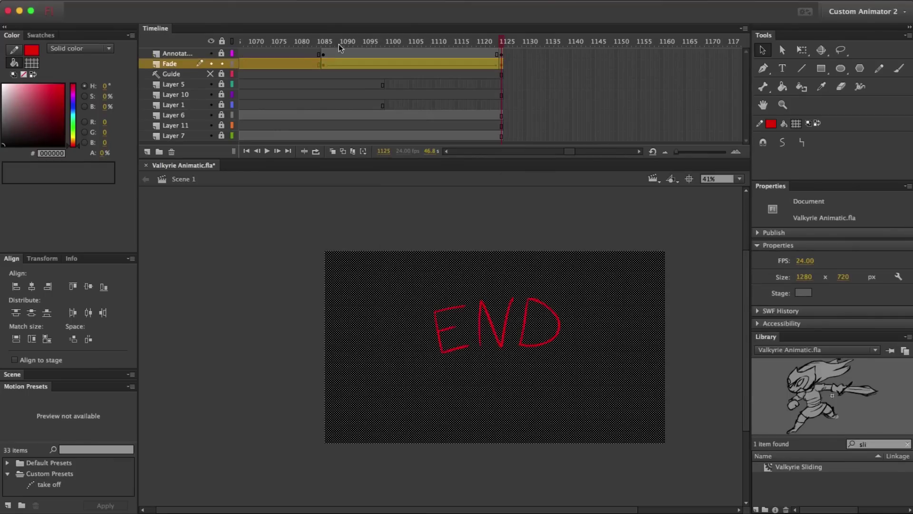
left_click(326, 43)
left_click(323, 64)
left_click(501, 65, "shift")
right_click(395, 65)
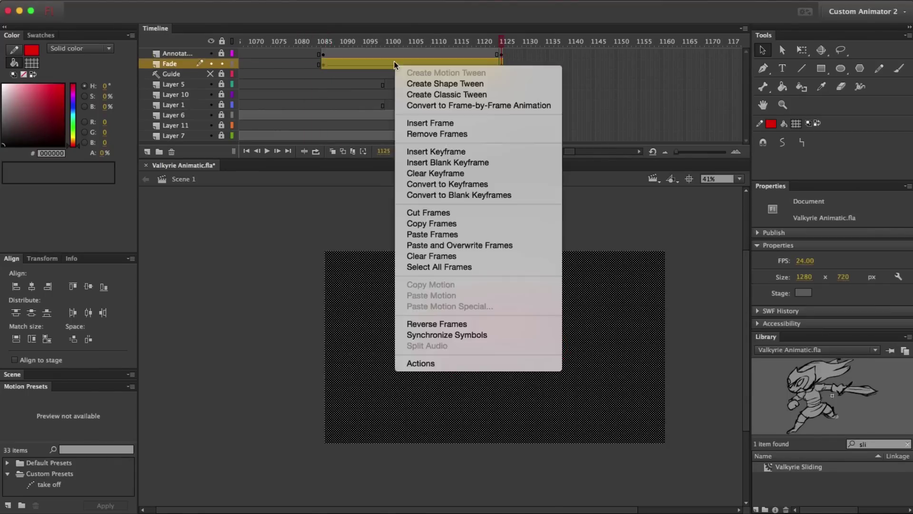
left_click(455, 325)
Scrub the closing fade-out and test the whole animatic as a SWF movie.
left_click(326, 42)
left_click_drag(327, 44, 505, 44)
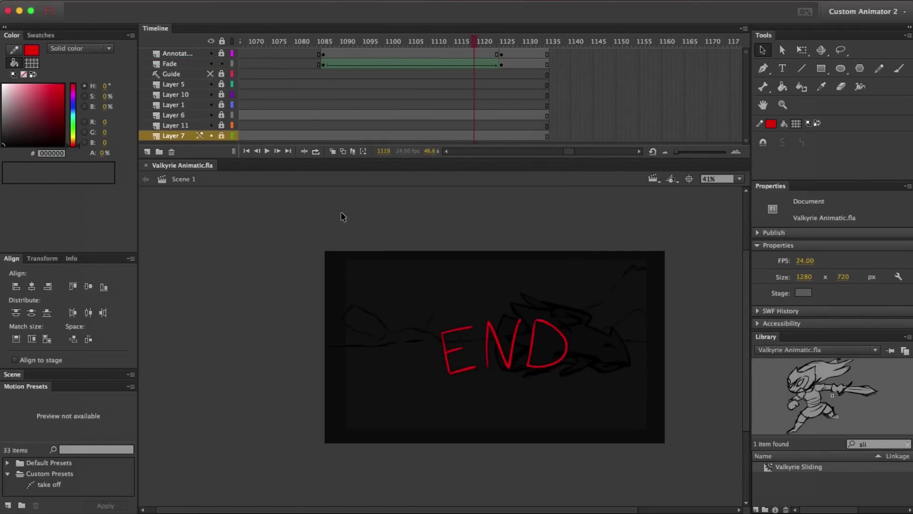
key("super+Return")
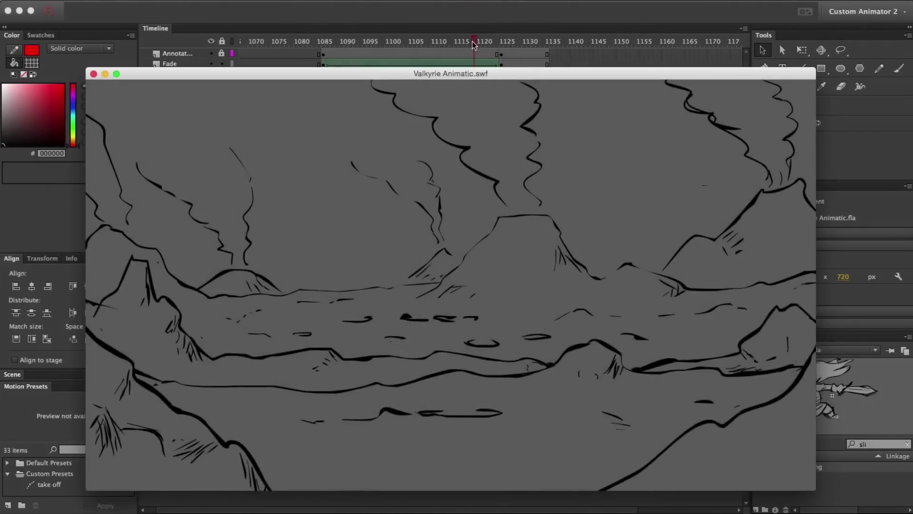